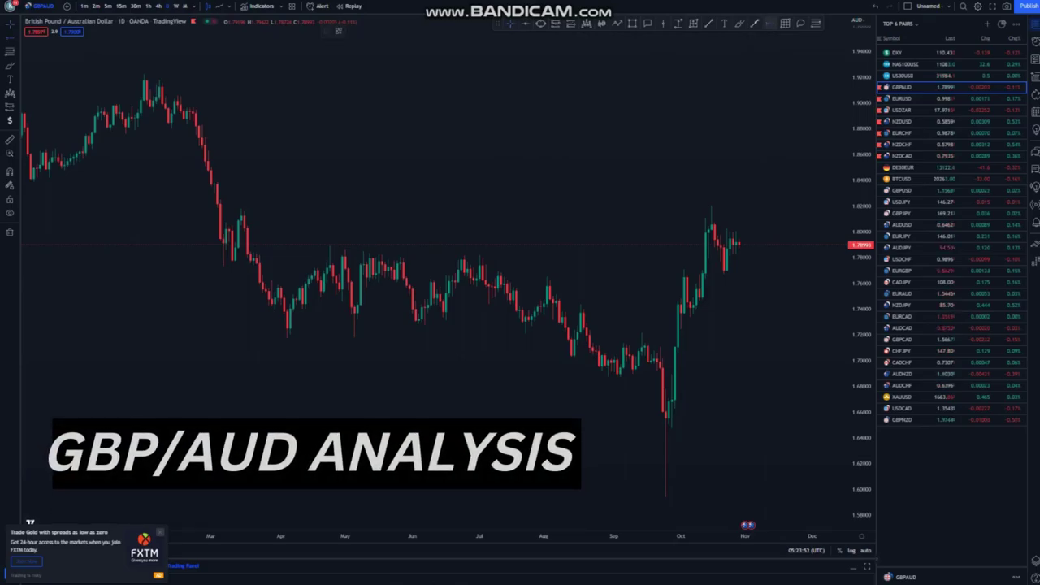
- Place a horizontal ray at the 14 March 2022 swing high, at about 1.818, on the daily GBPAUD chart
left_click(238, 208)
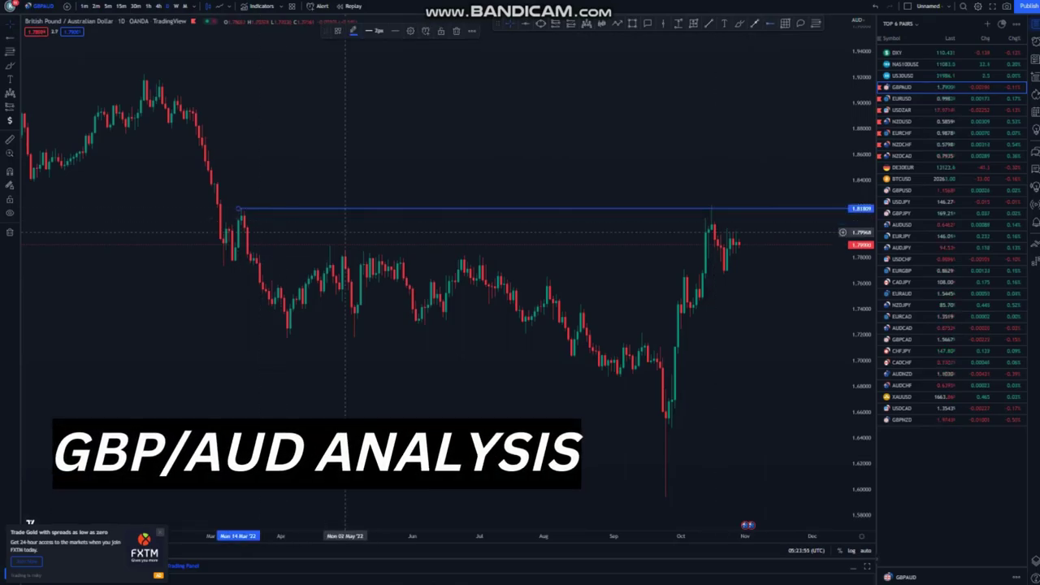
scroll(495, 274, "down", 4)
scroll(498, 274, "down", 3)
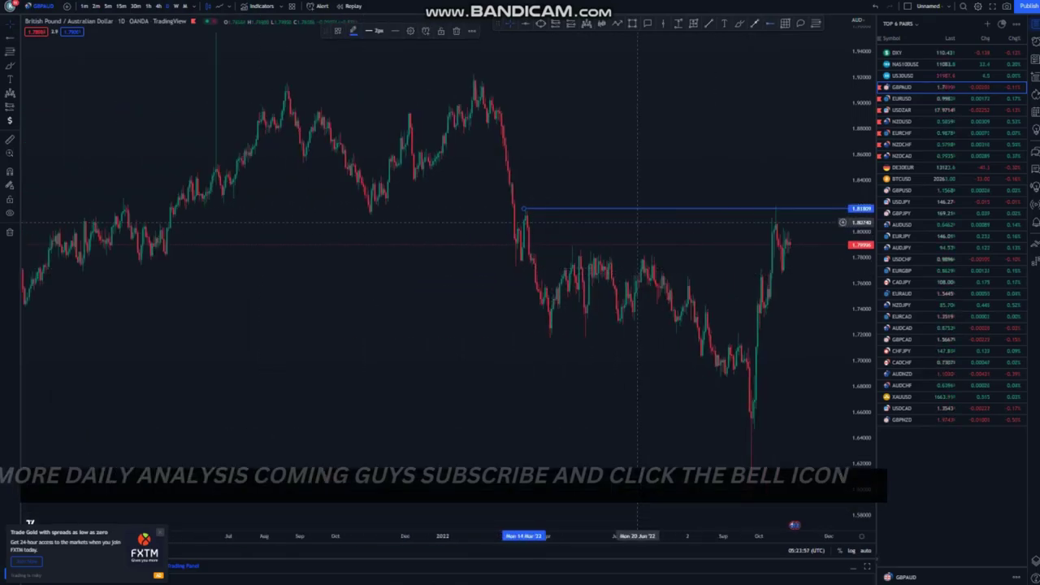
left_click_drag(460, 278, 456, 277)
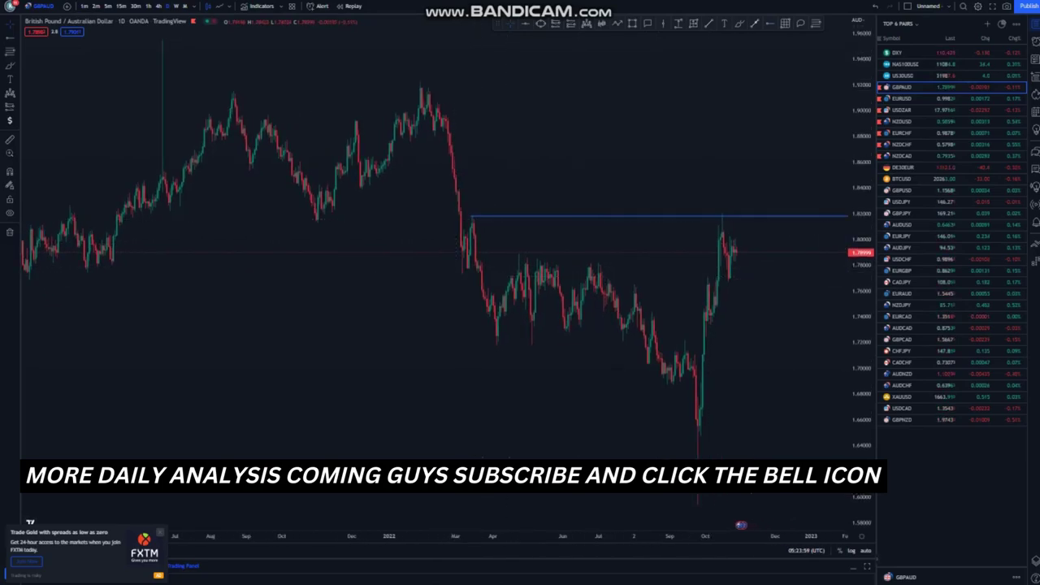
left_click_drag(861, 219, 861, 305)
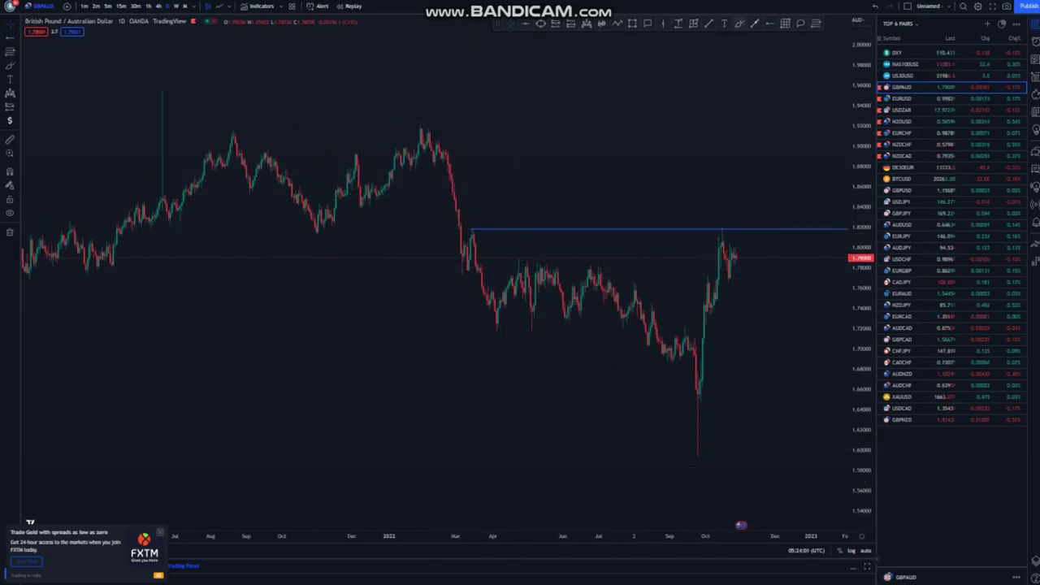
- Brush a straight stroke along the decline from the early-2022 high to the April low
left_click(739, 24)
mouse_move(428, 129)
left_mouse_down()
mouse_move(510, 326)
mouse_move(533, 265)
mouse_move(634, 297)
mouse_move(685, 333)
mouse_move(707, 307)
left_mouse_up()
left_click(875, 7)
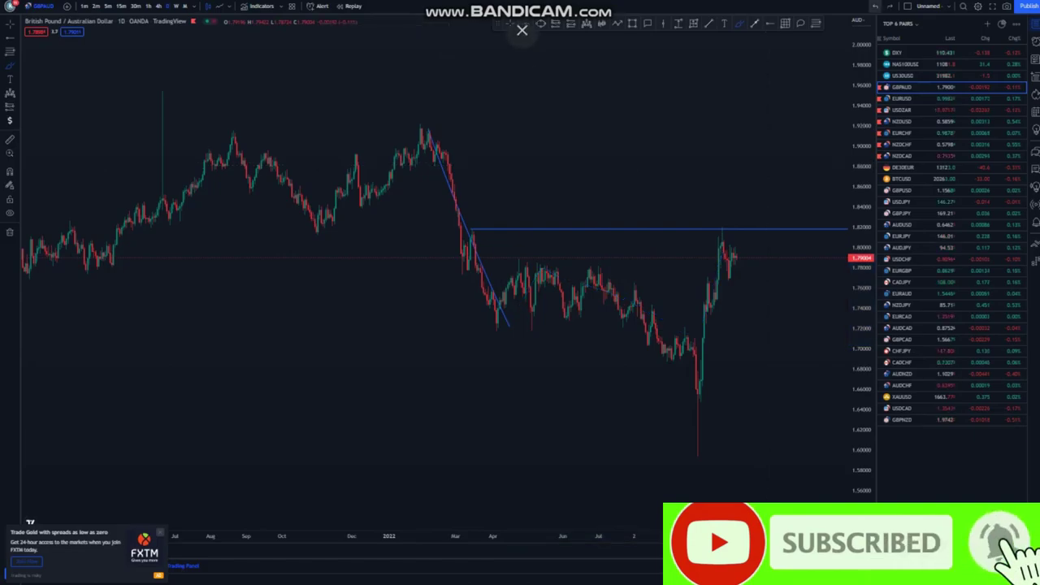
left_click_drag(509, 326, 529, 288)
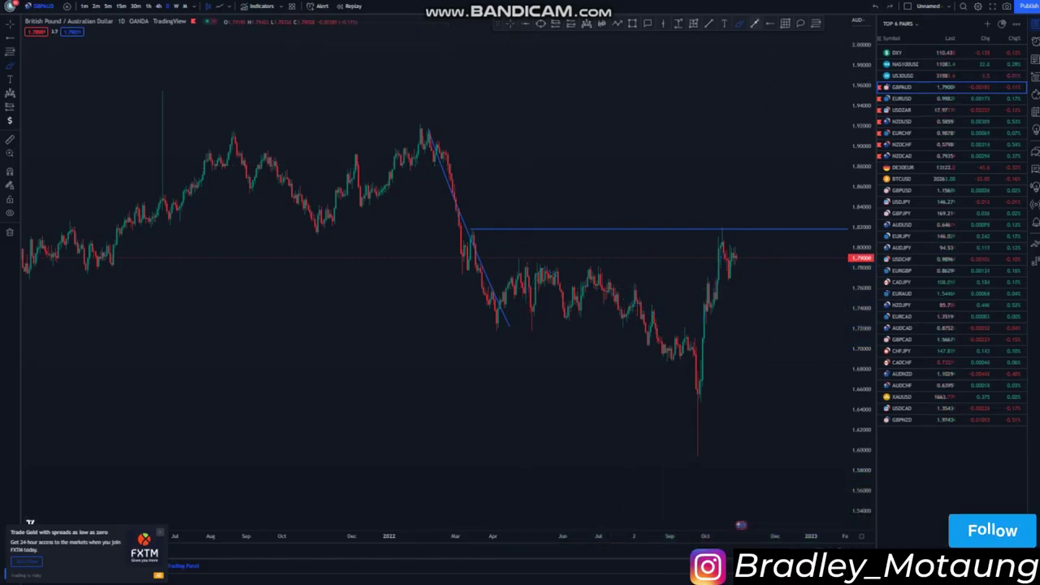
- Draw an arrow from the latest price at about 1.793 down to about 1.620 in late November 2022
left_click(755, 23)
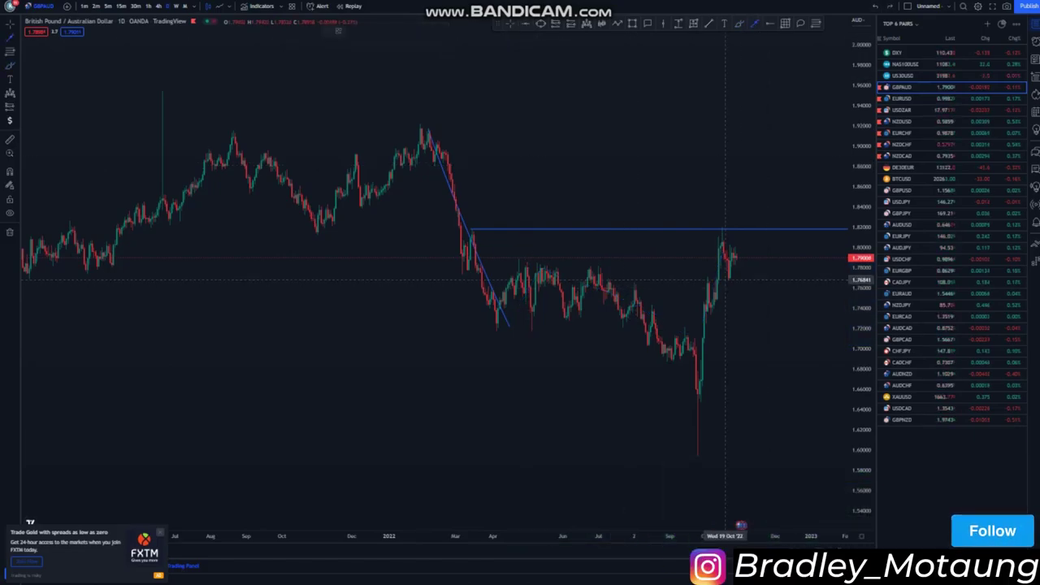
left_click_drag(735, 255, 767, 420)
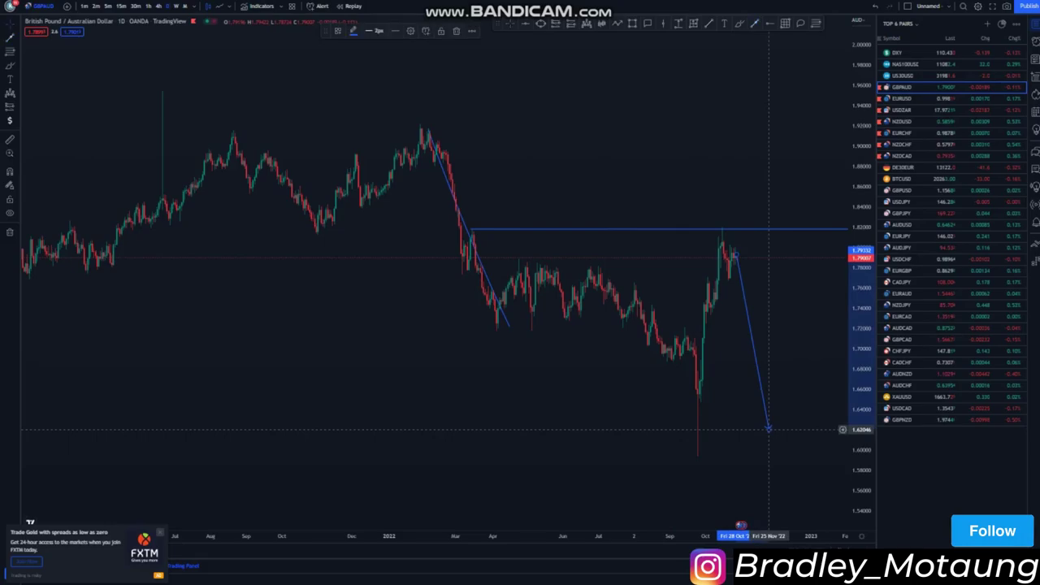
left_click(592, 395)
left_click_drag(477, 329, 419, 297)
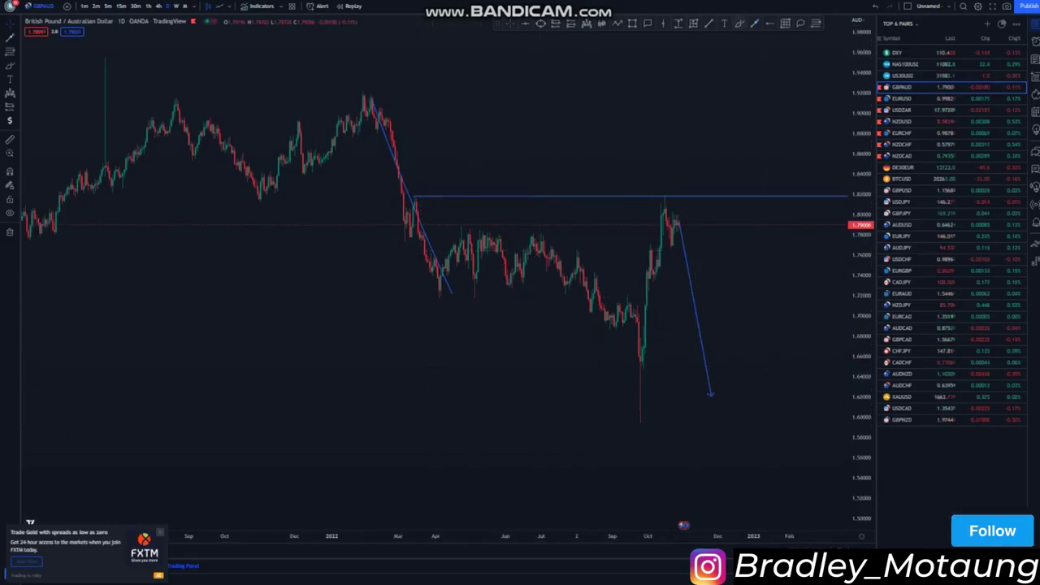
- Circle the long wick of the late-September low with the brush, and undo the circle, the arrow and the brushed stroke
left_click(740, 24)
mouse_move(640, 356)
left_mouse_down()
mouse_move(615, 361)
mouse_move(652, 369)
left_mouse_up()
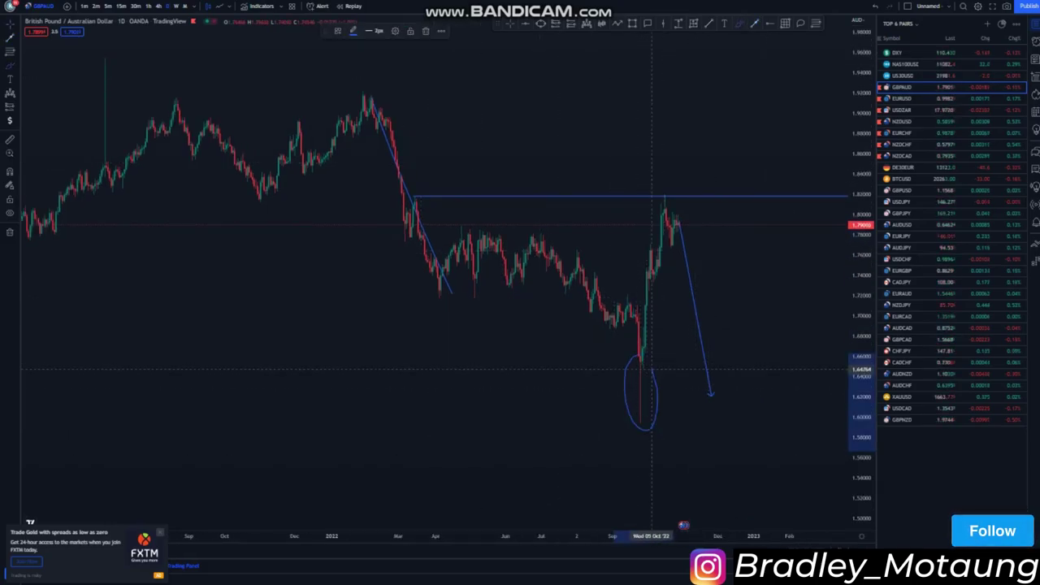
left_click(875, 6)
left_click(875, 6)
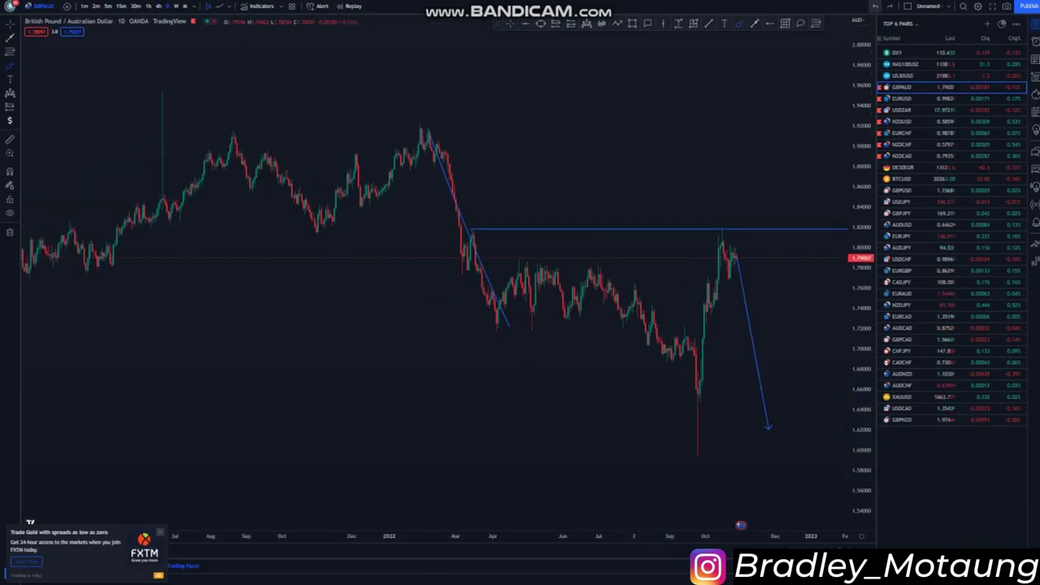
left_click(875, 5)
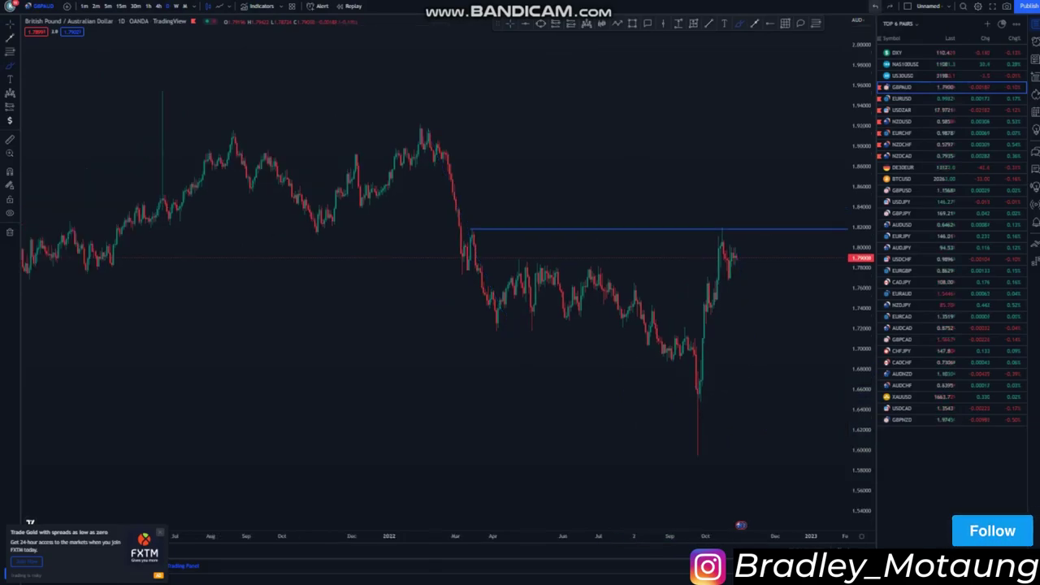
- Switch the chart to the 4-hour timeframe and place a horizontal ray at the 26 September low
left_click(511, 23)
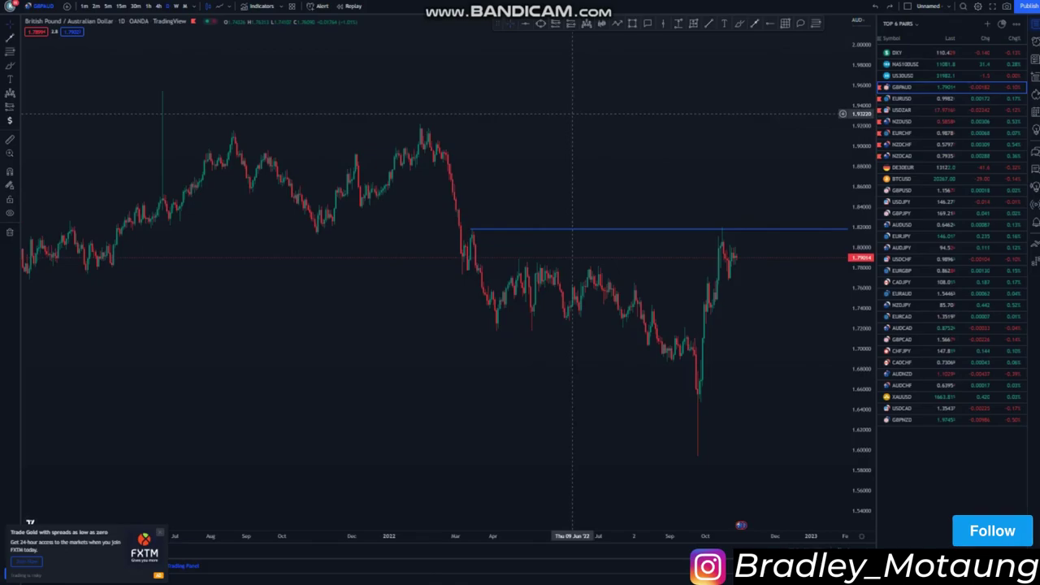
left_click_drag(492, 96, 423, 74)
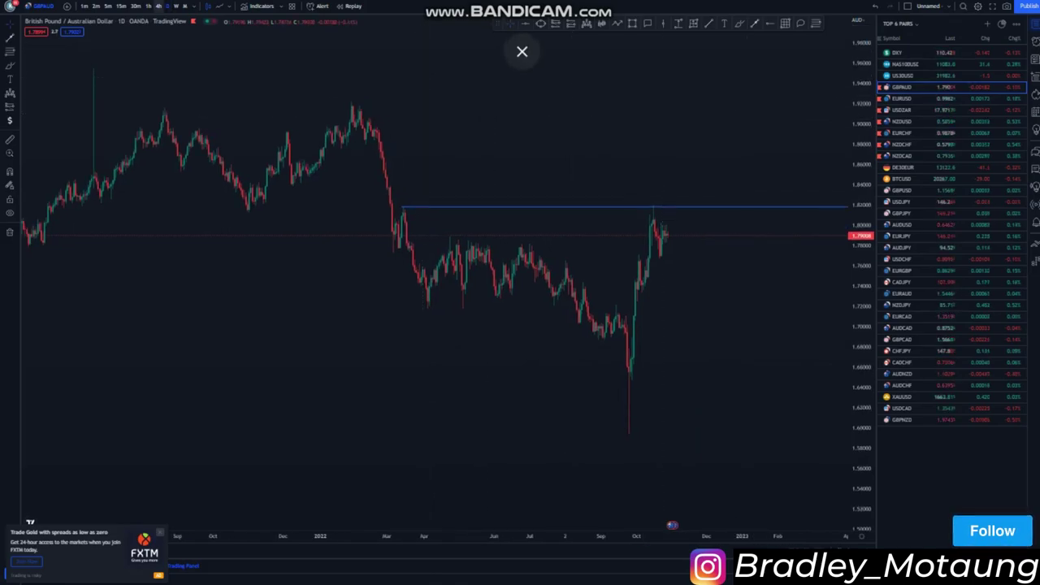
left_click(159, 6)
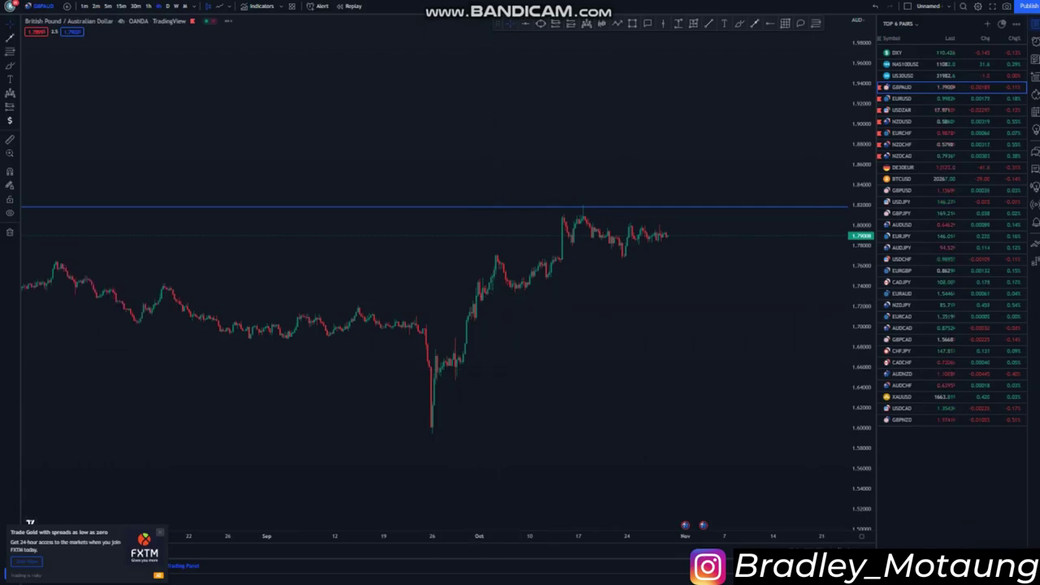
left_click_drag(860, 408, 859, 280)
left_click_drag(681, 295, 661, 234)
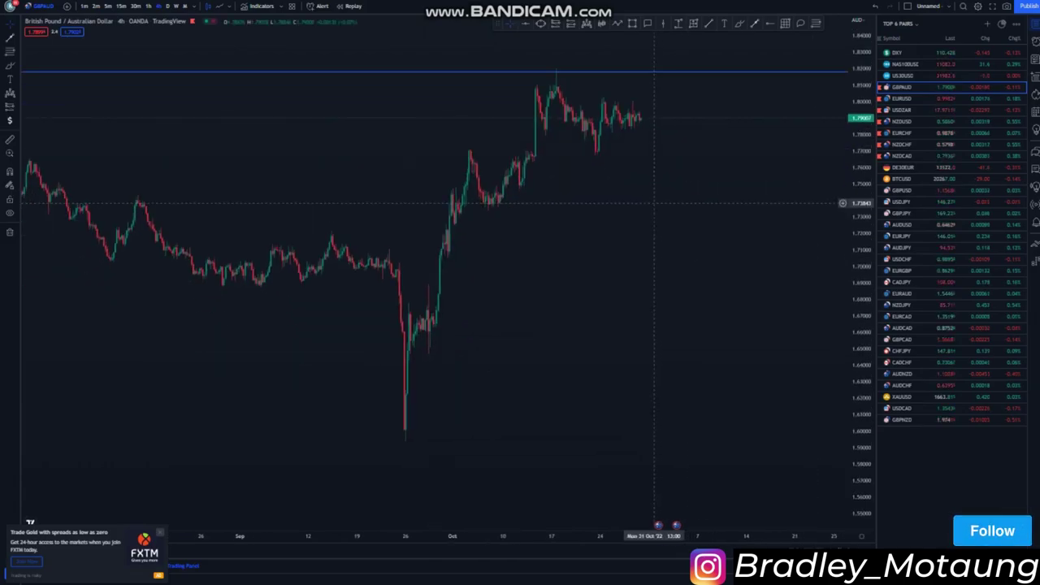
left_click(405, 437)
left_click_drag(605, 394, 655, 414)
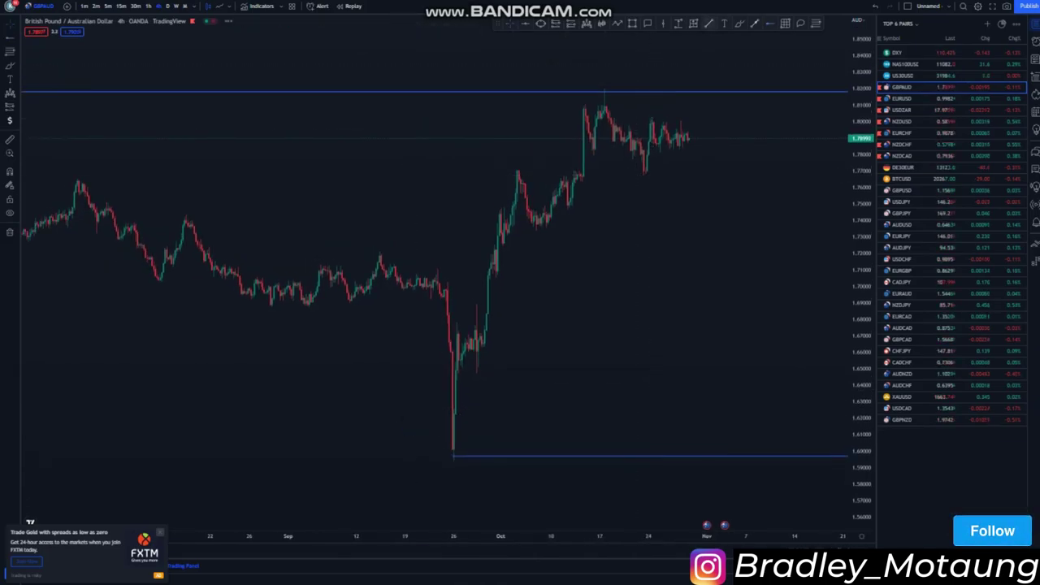
- Draw a rising trend line under the lows from about 1.650 on 28 September, adjusting its end to about 1.780 in mid-October
left_click(476, 367)
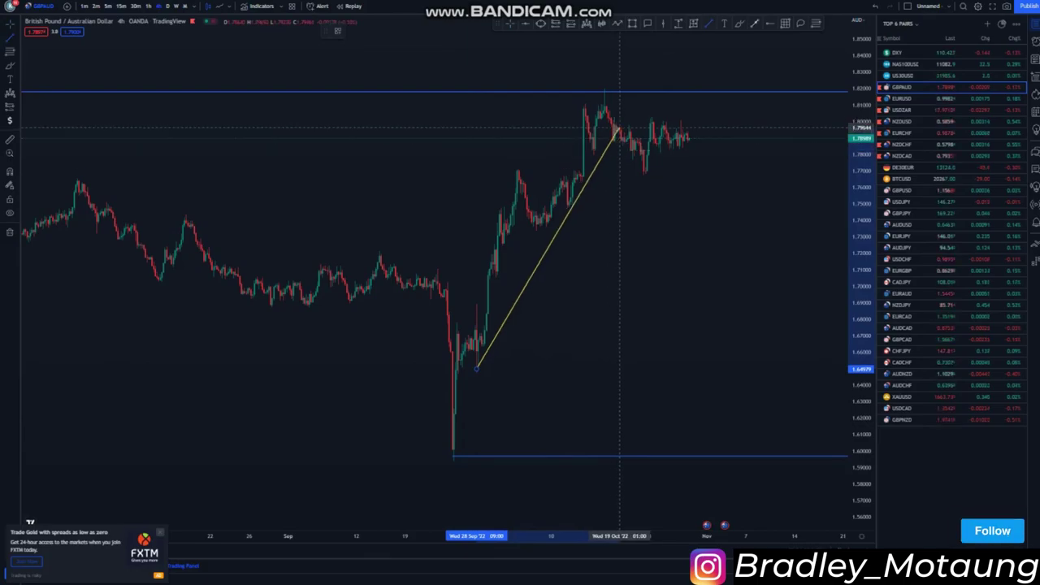
left_click(619, 128)
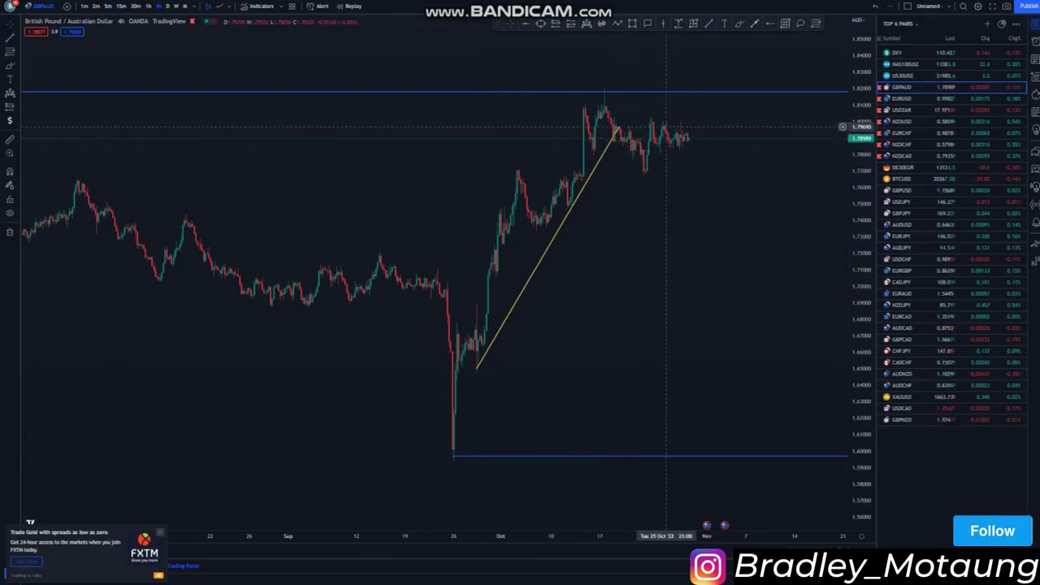
left_click_drag(619, 128, 602, 154)
left_click(643, 204)
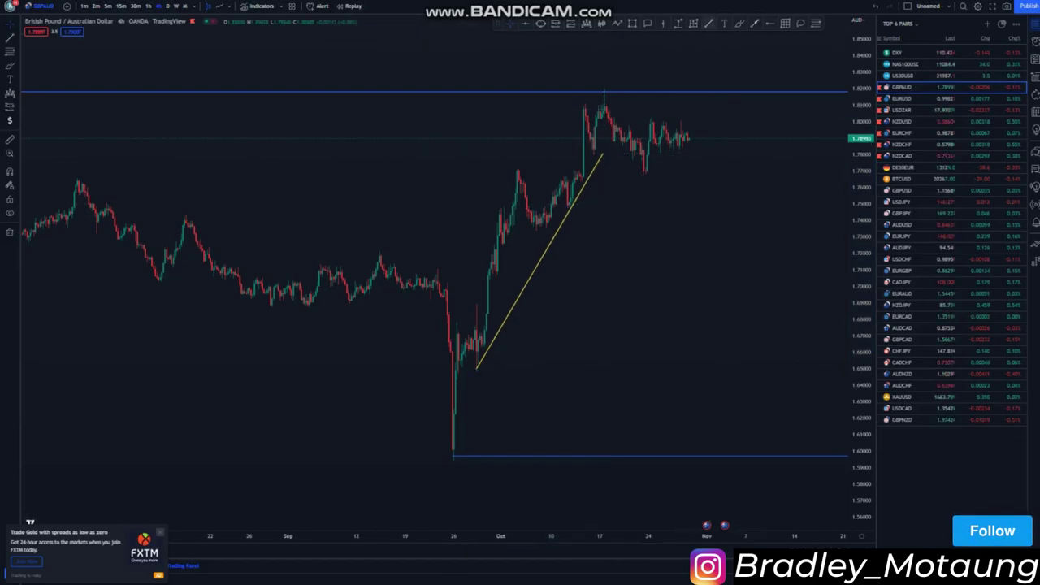
- Draw an upper trend line over the highs from about 1.711 on 22 September, ending at the horizontal resistance ray on 13 October
left_click(437, 262)
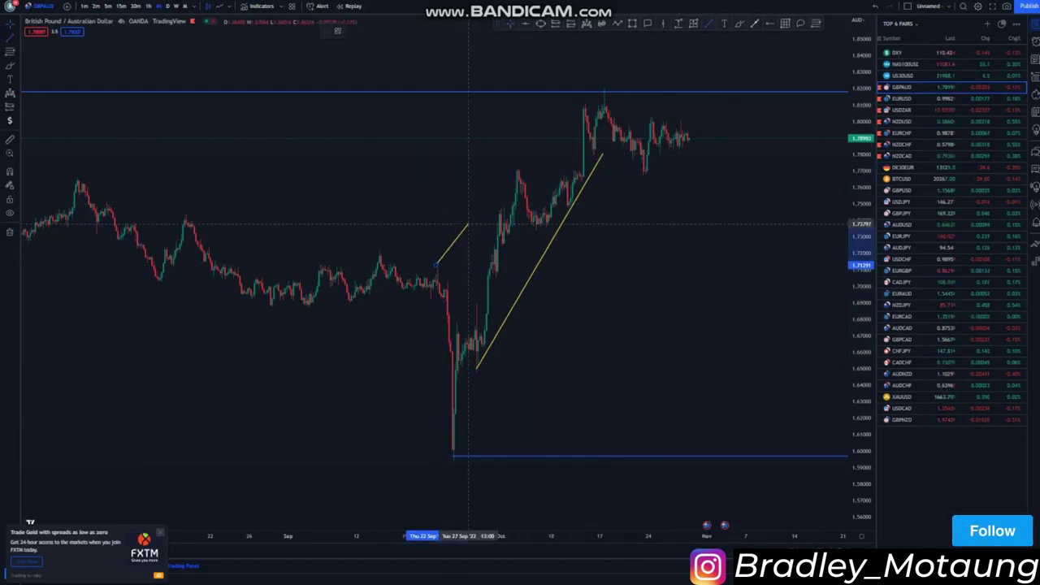
left_click(588, 87)
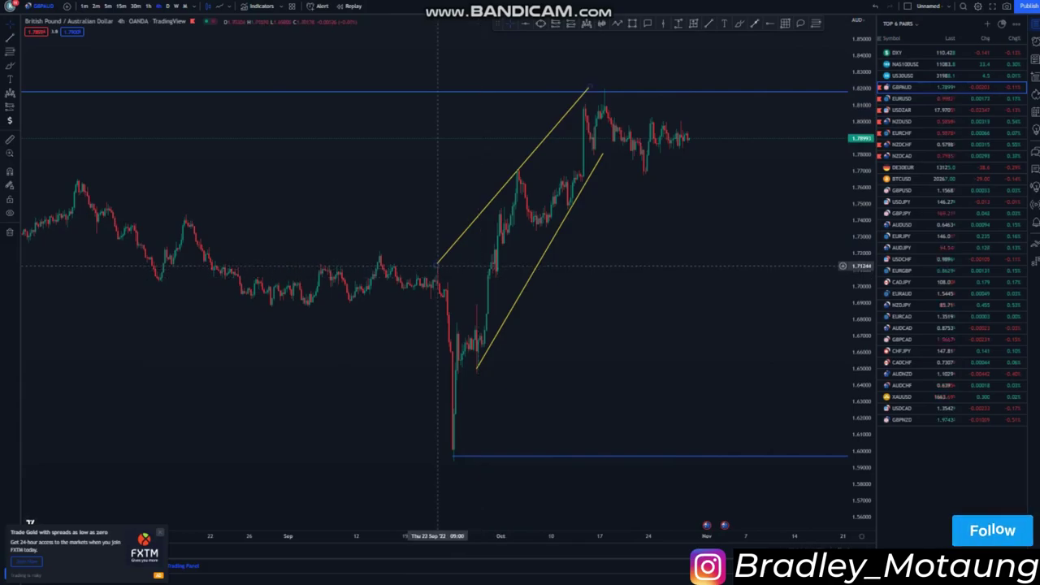
left_click_drag(437, 264, 438, 269)
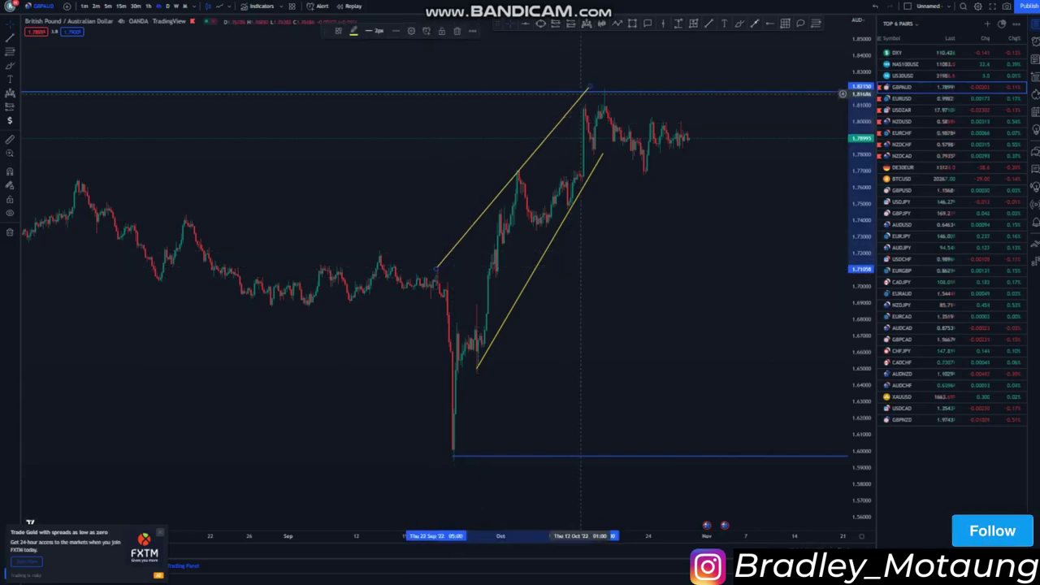
left_click_drag(588, 87, 581, 91)
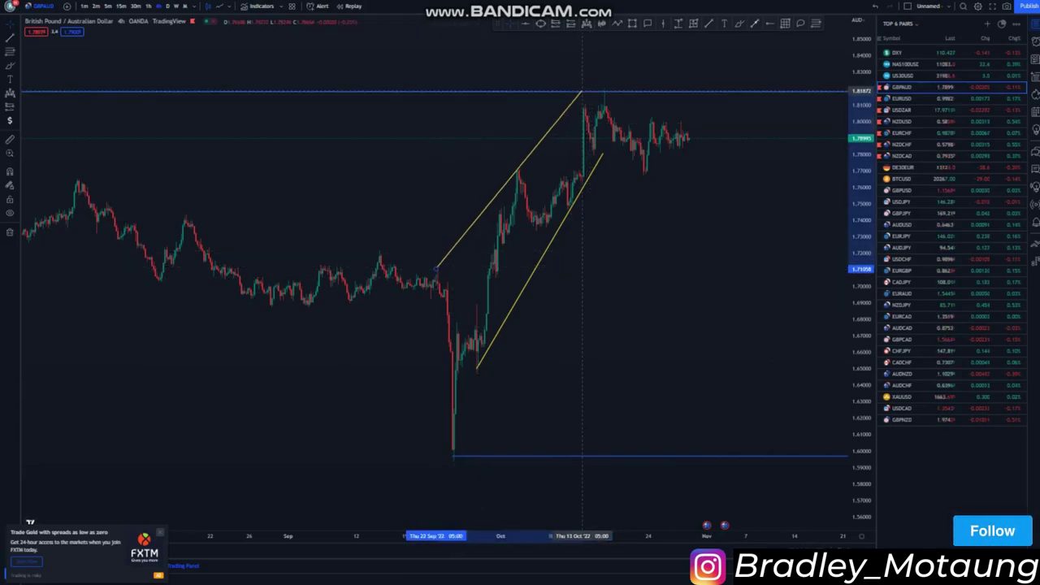
left_click(641, 209)
- Switch the chart to the 1-hour timeframe and re-anchor the lower trend line's start to the 28 September low
left_click_drag(861, 142, 859, 217)
scroll(553, 268, "down", 3)
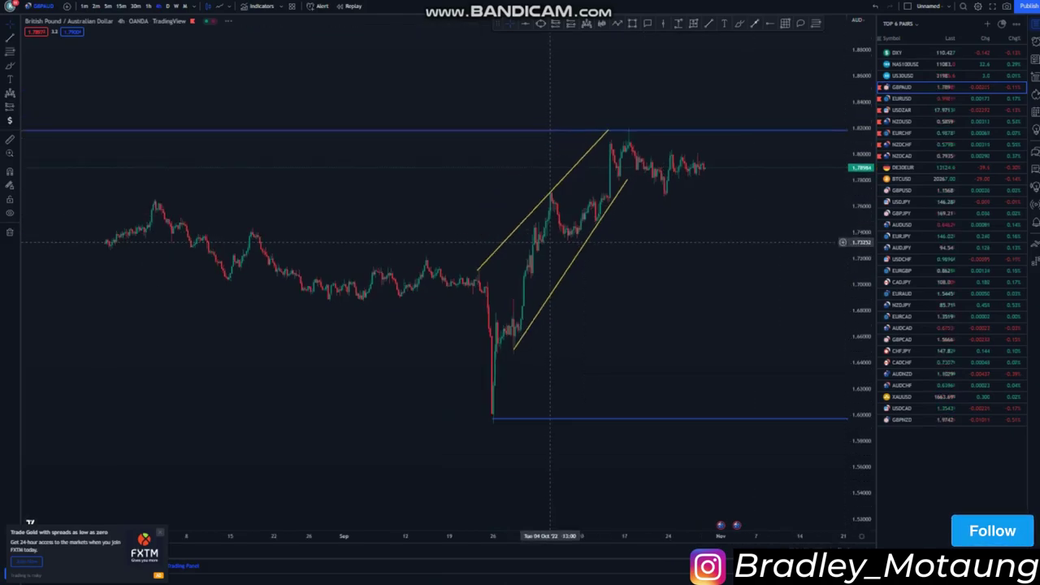
scroll(646, 276, "down", 3)
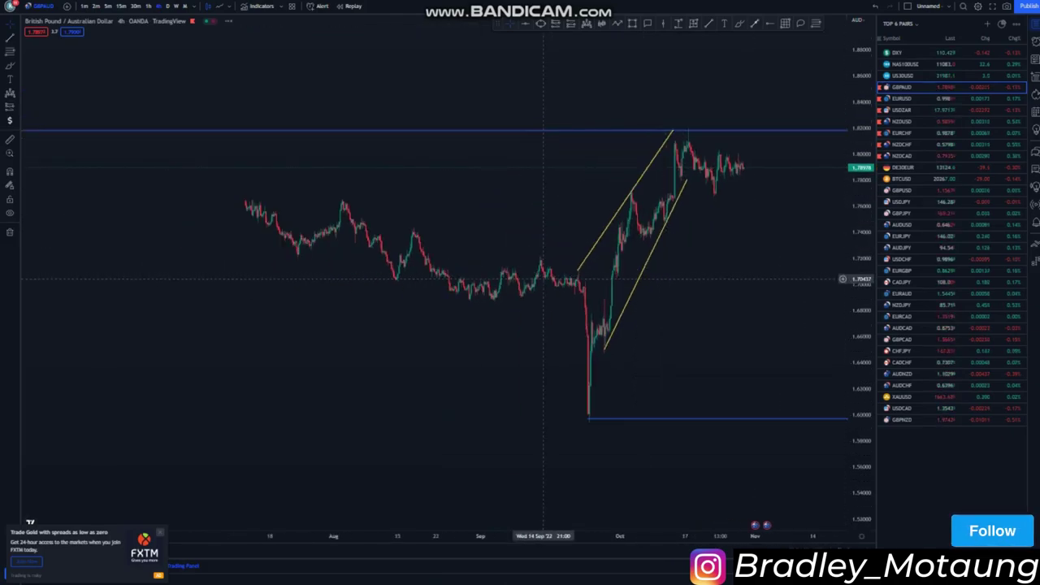
left_click(148, 7)
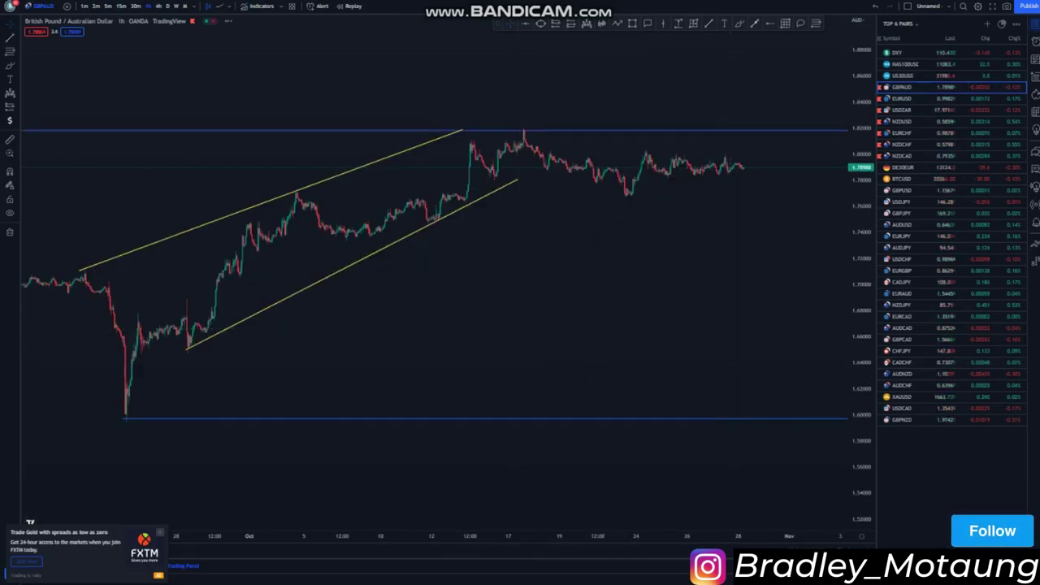
left_click_drag(862, 406, 862, 236)
left_click_drag(627, 355, 629, 373)
left_click_drag(189, 425, 191, 431)
left_click(817, 217)
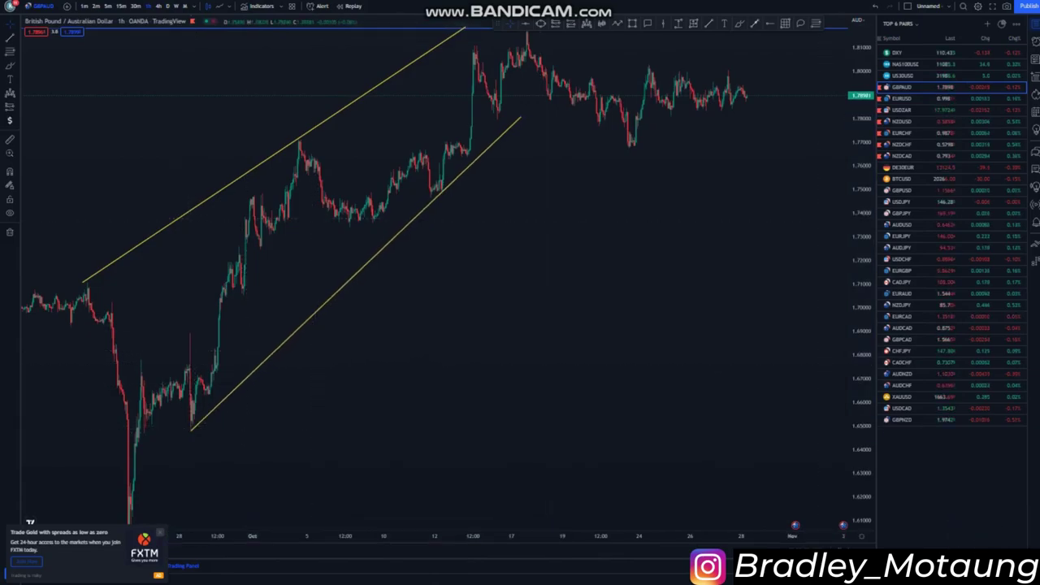
- Place a horizontal ray at the lower trend line's starting point, at about 1.649 on 28 September
left_click_drag(861, 216, 862, 362)
scroll(535, 319, "down", 5)
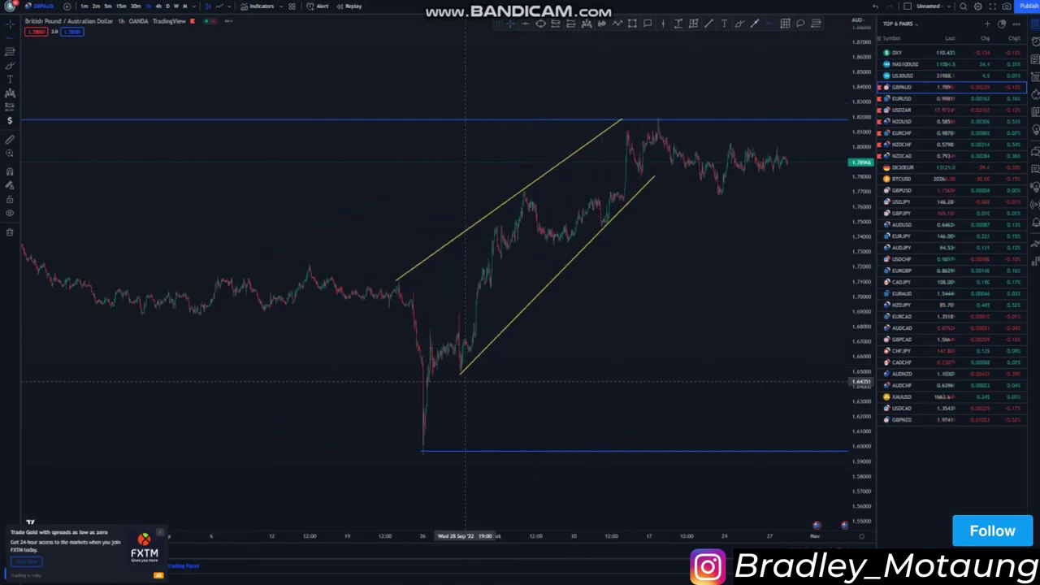
left_click(460, 374)
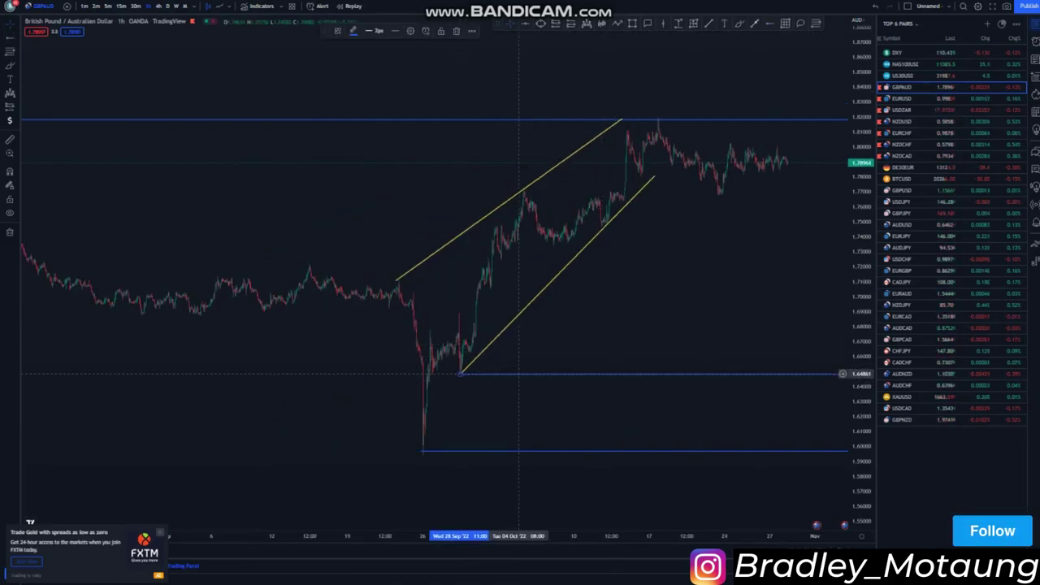
- Examine the 1-hour price action between the mid-October high at the resistance ray and the latest candles
scroll(801, 338, "up", 2)
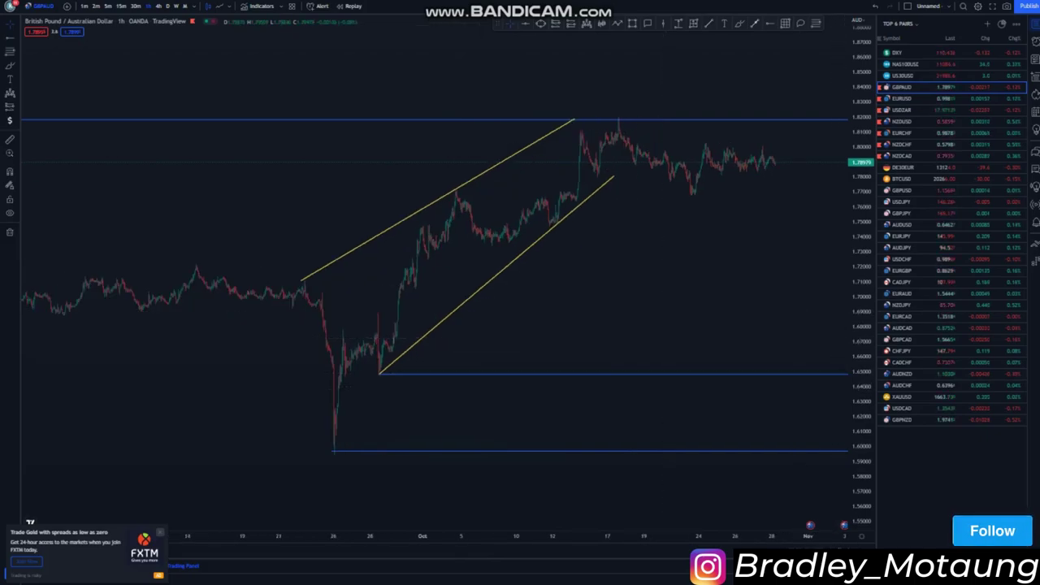
left_click_drag(861, 394, 861, 294)
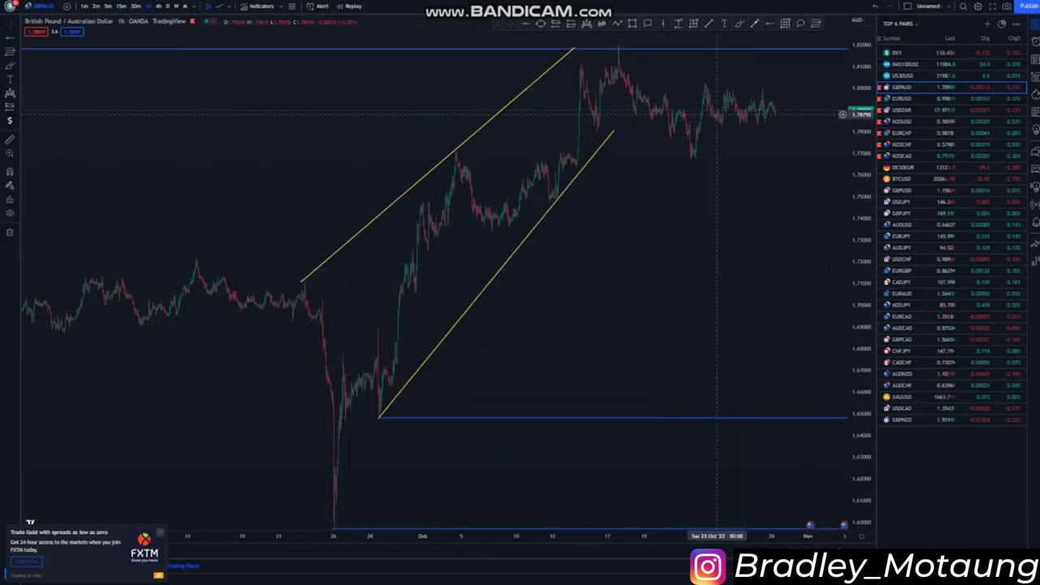
left_click_drag(674, 302, 539, 401)
scroll(500, 393, "up", 2)
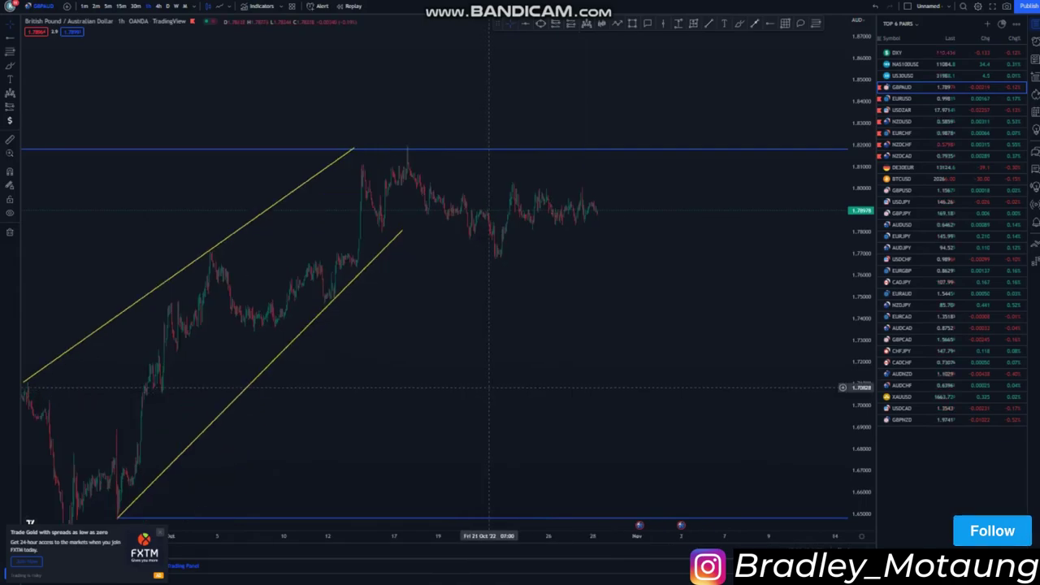
left_click_drag(659, 316, 731, 304)
left_click_drag(860, 329, 860, 256)
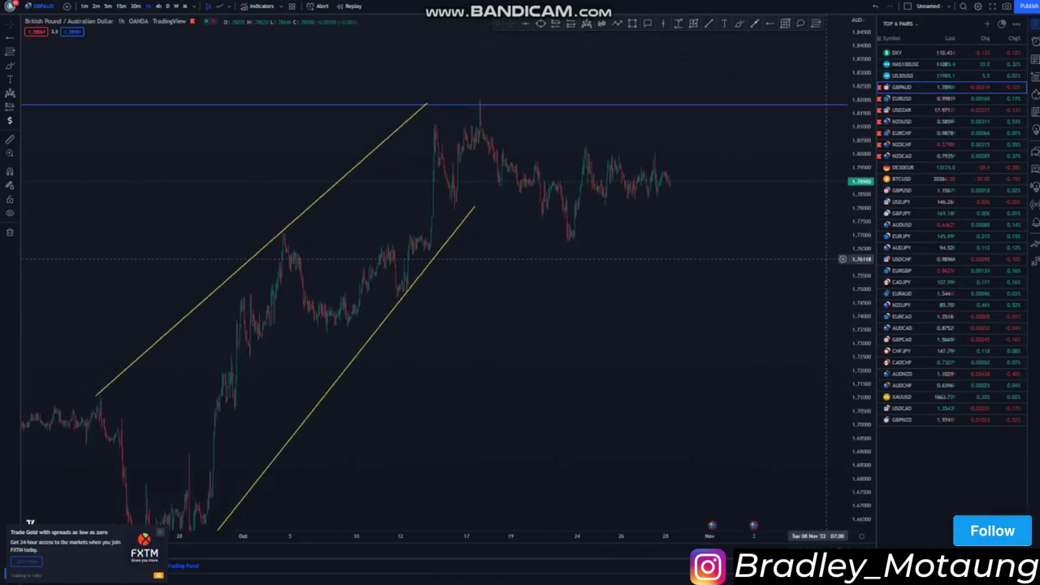
scroll(563, 320, "up", 2)
left_click_drag(633, 321, 642, 318)
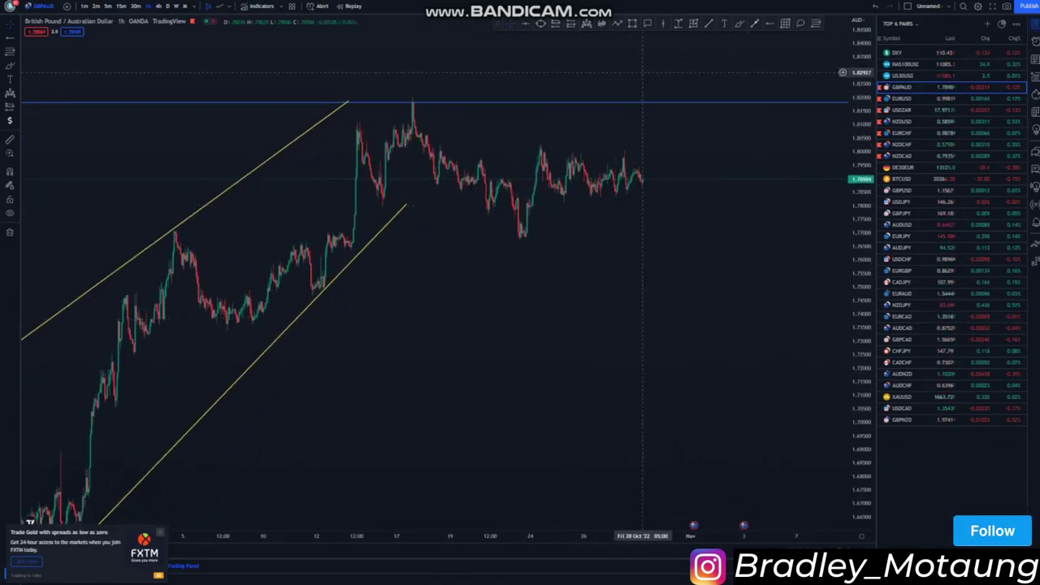
- Draw an upper trend line from the 20 October high across the 24 October high, and a lower one from the 21 October low to 28 October
left_click(481, 157)
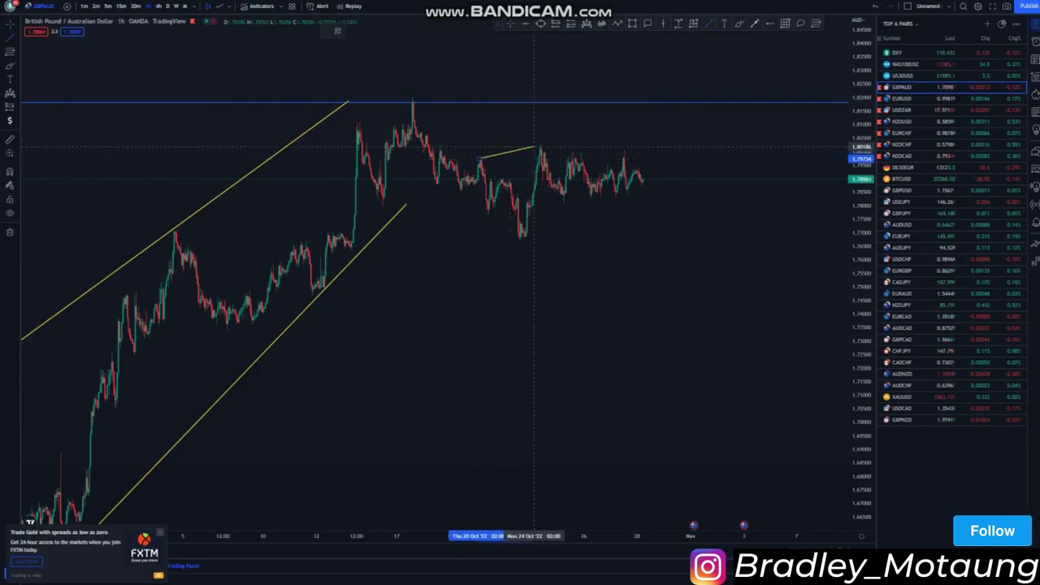
left_click(618, 125)
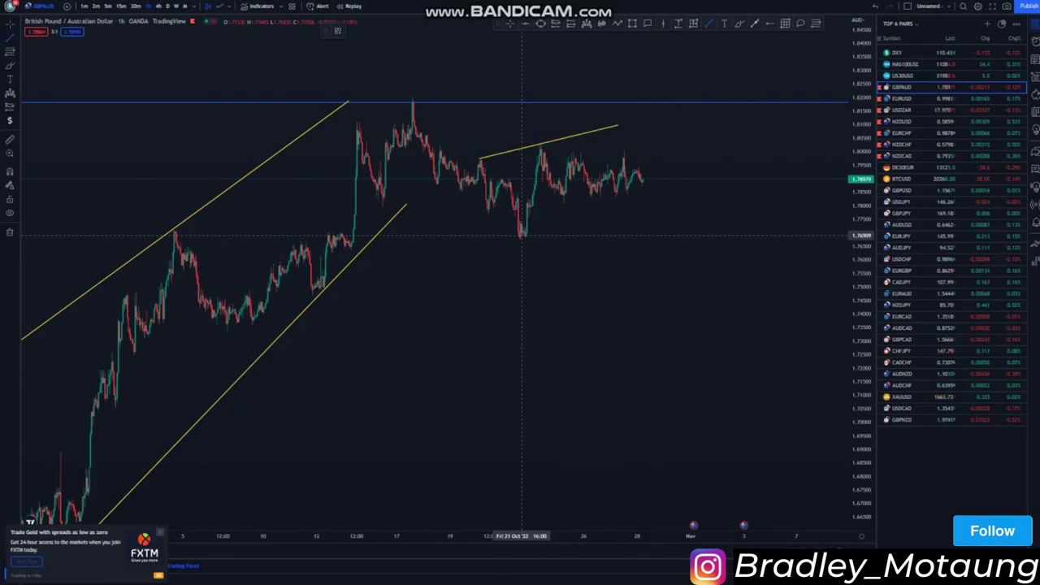
left_click(522, 234)
left_click(648, 186)
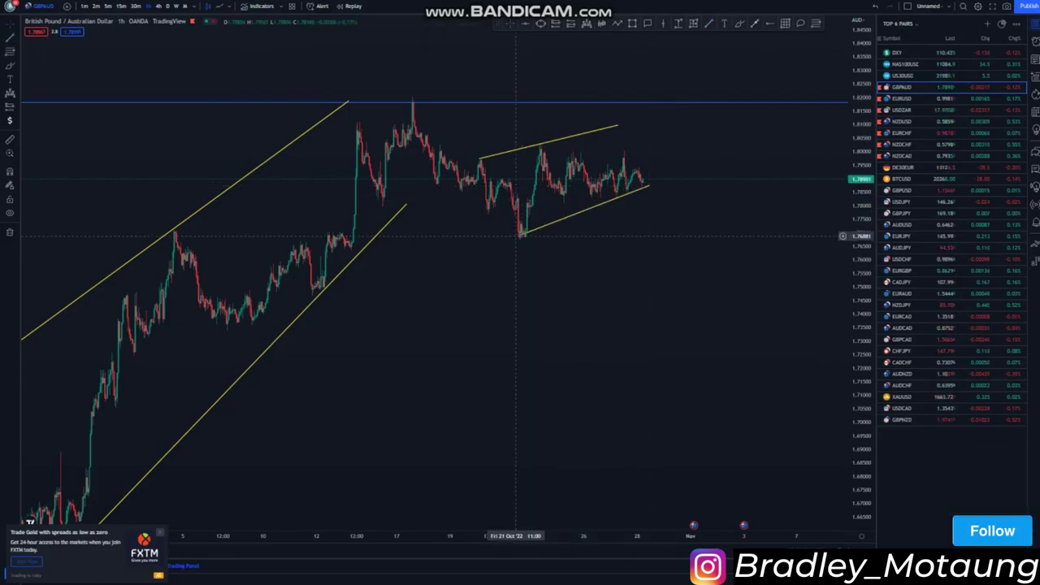
left_click_drag(522, 235, 516, 242)
left_click(656, 179)
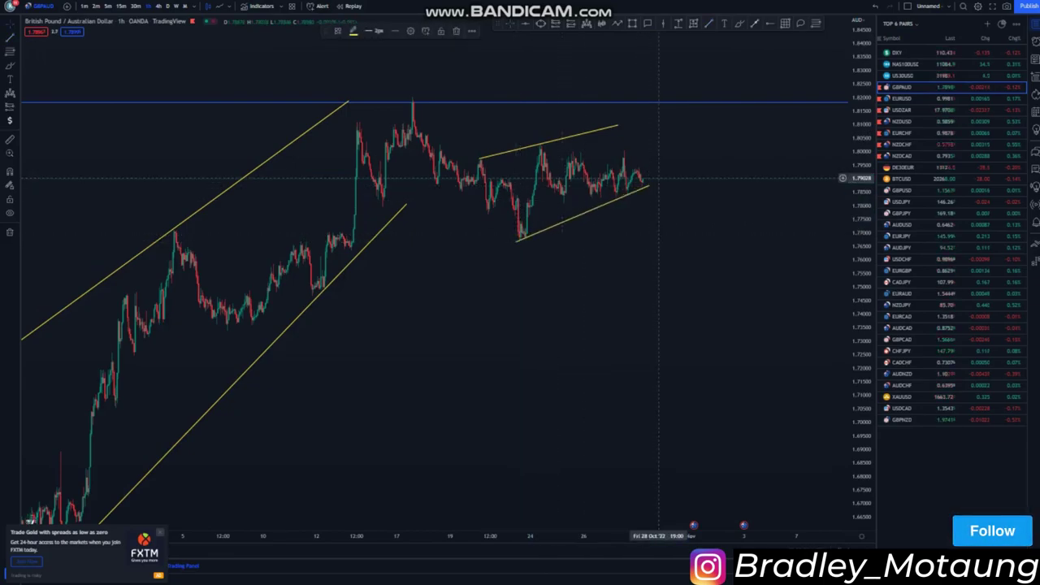
- Place a horizontal ray at the 24 October high, at about 1.802
left_click(770, 24)
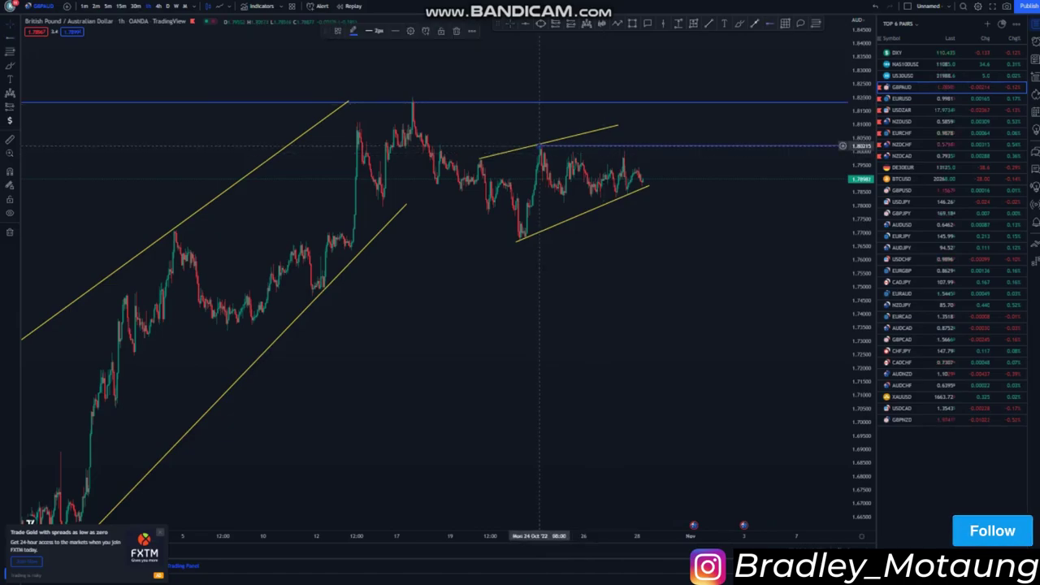
scroll(670, 244, "down", 2)
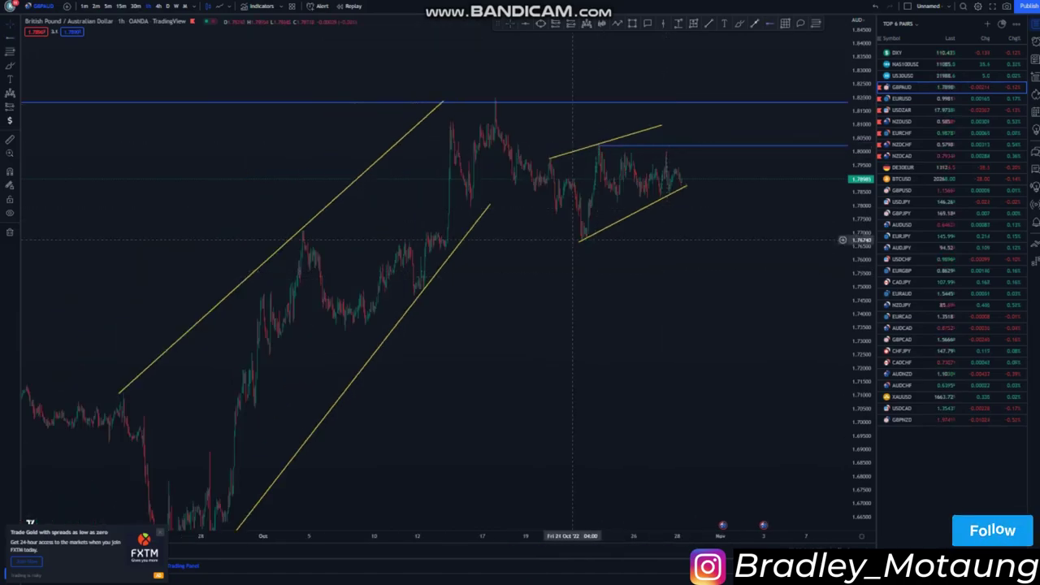
left_click_drag(861, 232, 861, 266)
scroll(658, 231, "up", 3)
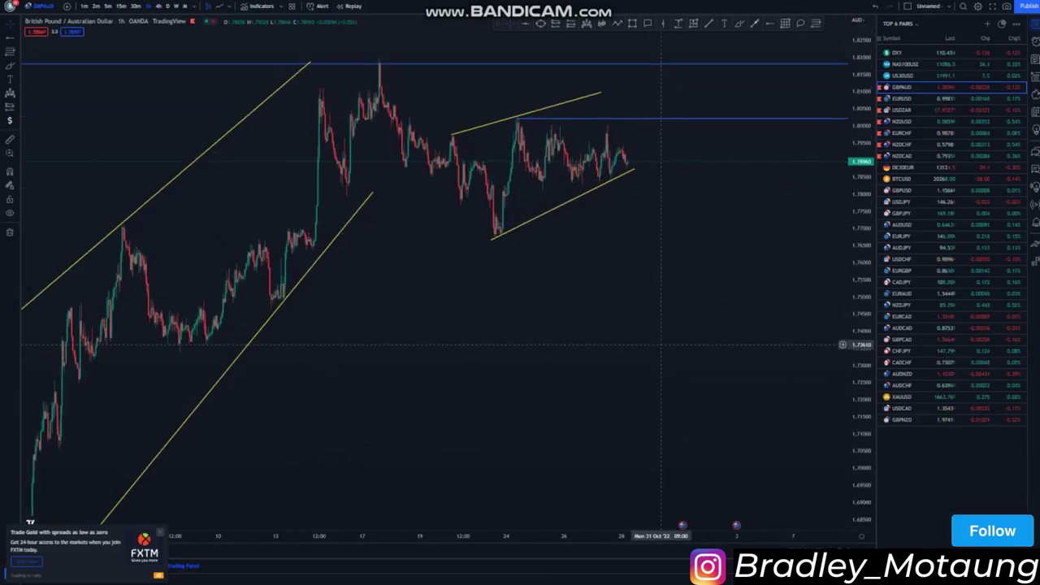
- Adjust the late-October trend lines, extending the lower one past the latest candle and the upper one to about 1.811 on 27 October
left_click_drag(599, 96, 610, 96)
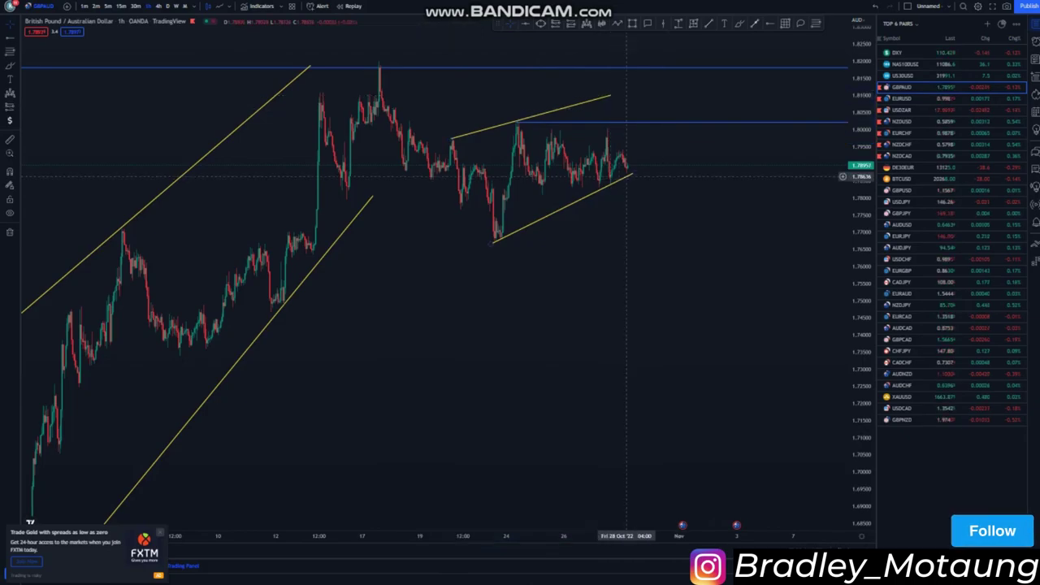
left_click(634, 170)
left_click(499, 250)
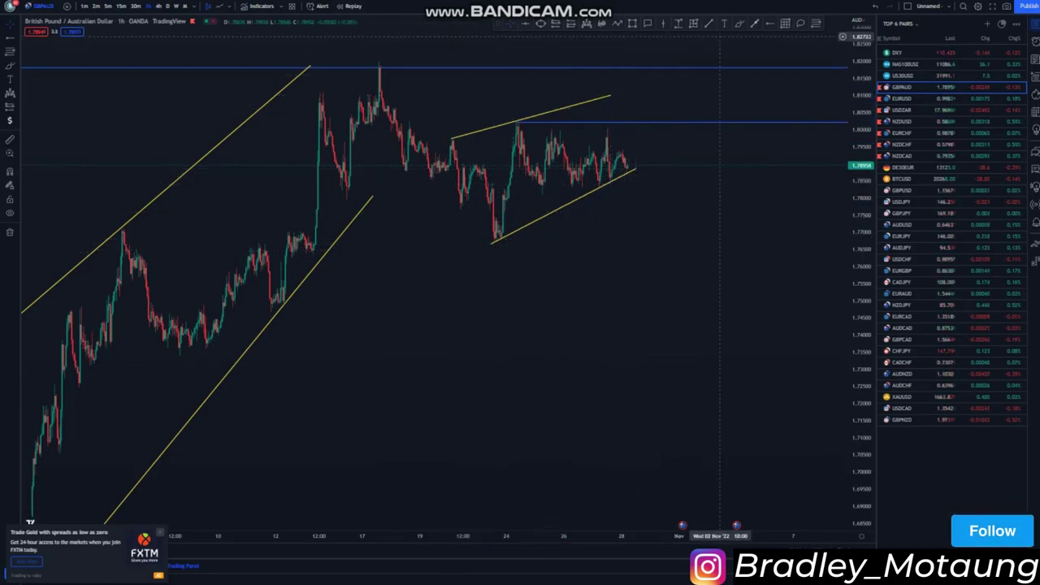
left_click_drag(609, 96, 617, 92)
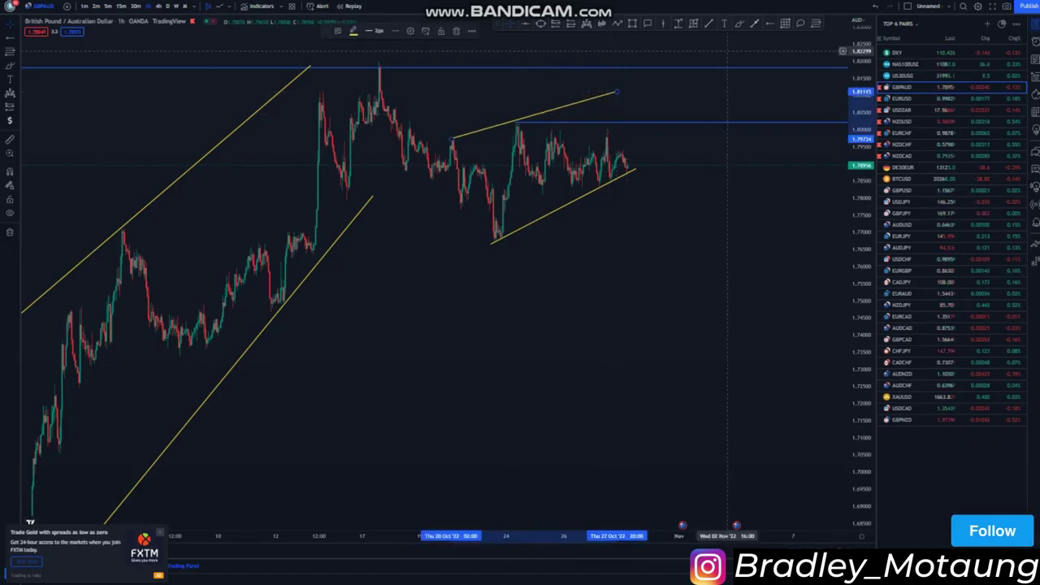
- Sketch a price path rising to the 24 October ray and falling to about 1.741, circle the ray touches, and undo the strokes
left_click(631, 168)
left_click_drag(631, 168, 637, 130)
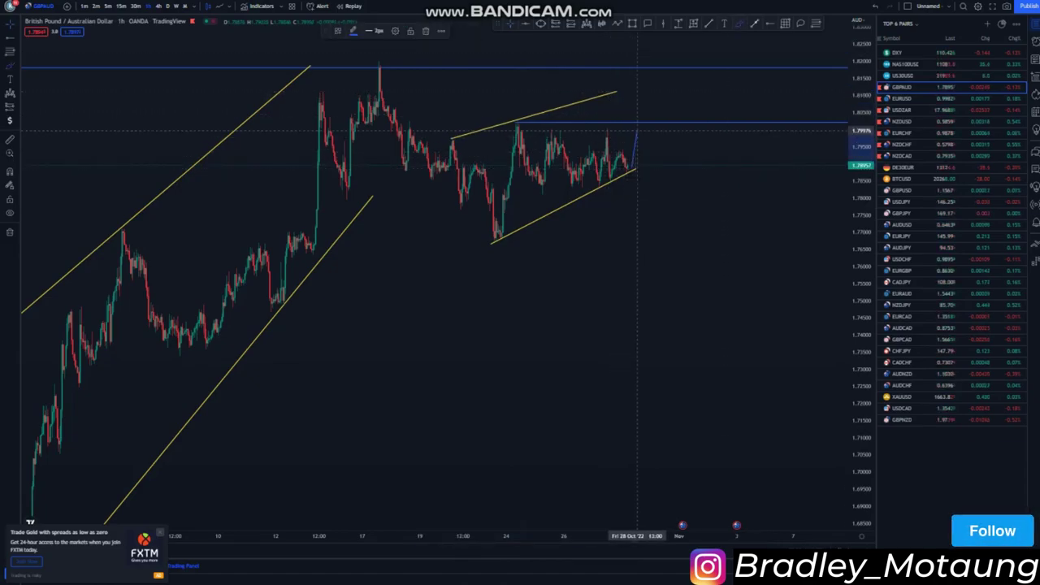
mouse_move(521, 121)
left_mouse_down()
mouse_move(512, 119)
mouse_move(523, 121)
left_mouse_up()
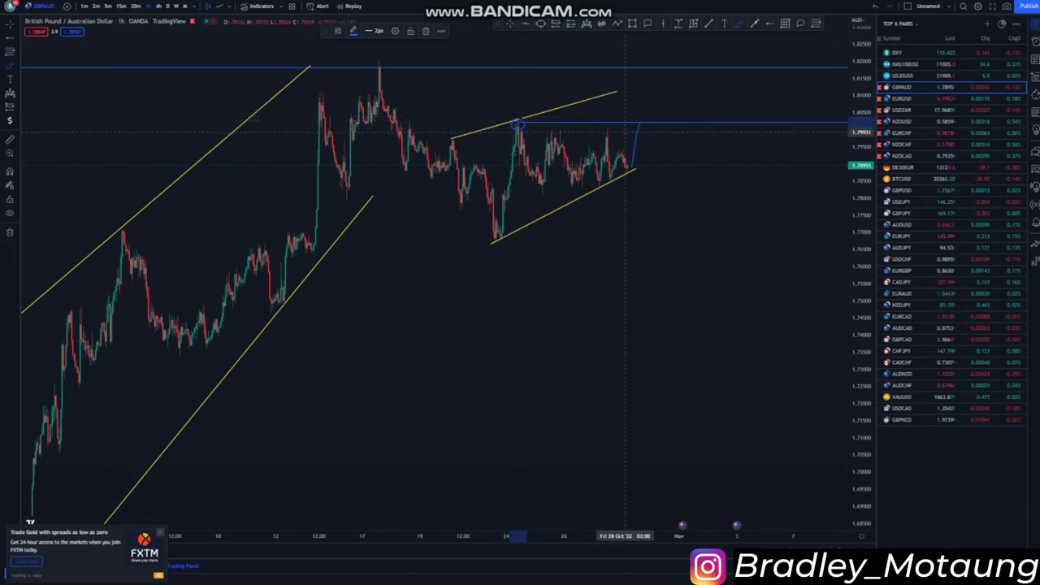
left_click_drag(640, 121, 697, 327)
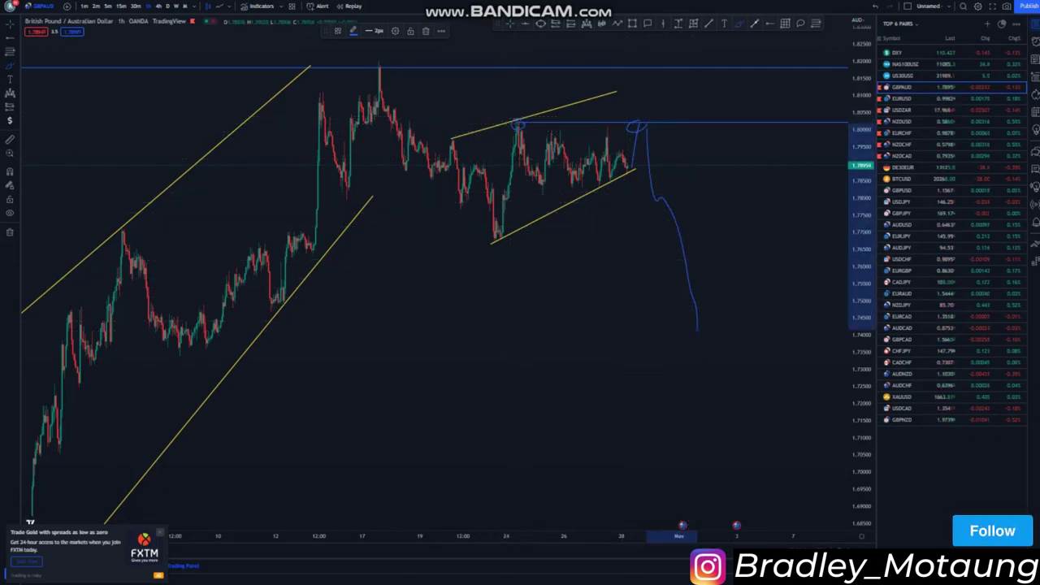
key("ctrl+z")
key("ctrl+z")
key("ctrl+z")
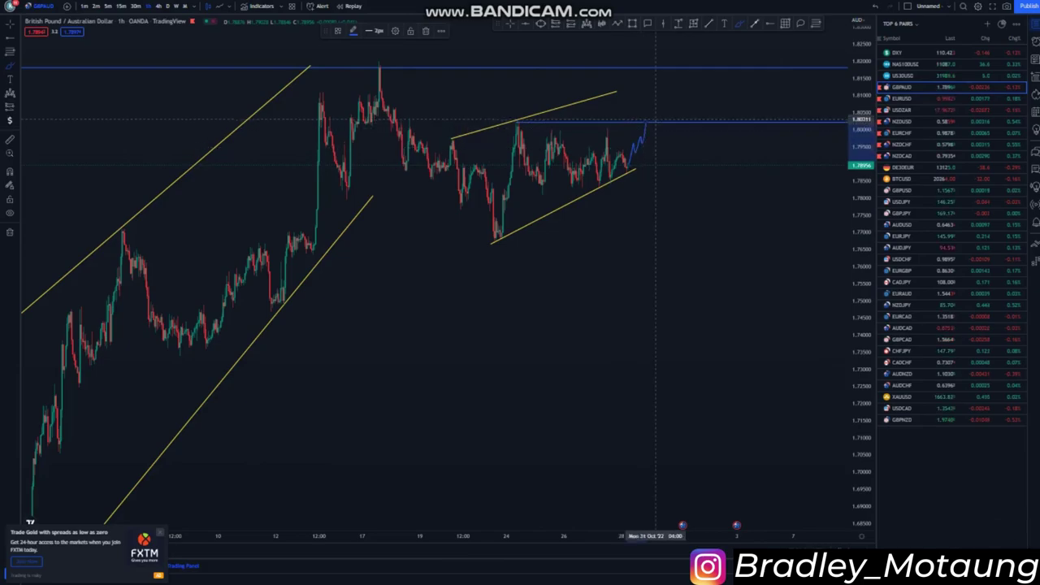
- Sketch a circled ray touch, a drop through the lower trend line extended to 31 October, and a small sideways zigzag beneath it
mouse_move(646, 121)
left_mouse_down()
mouse_move(659, 190)
mouse_move(638, 168)
mouse_move(650, 160)
left_mouse_up()
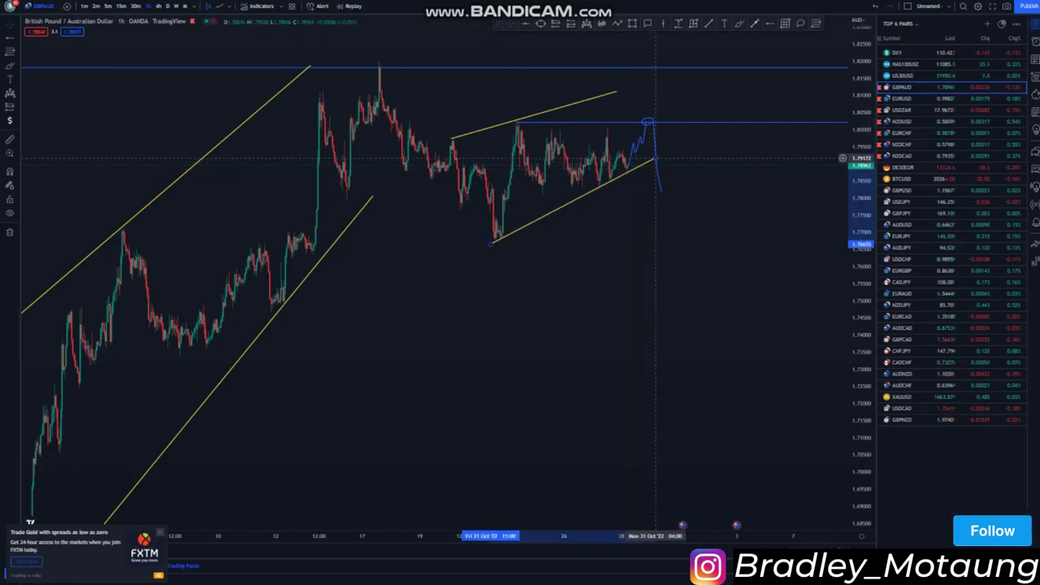
left_click(676, 185)
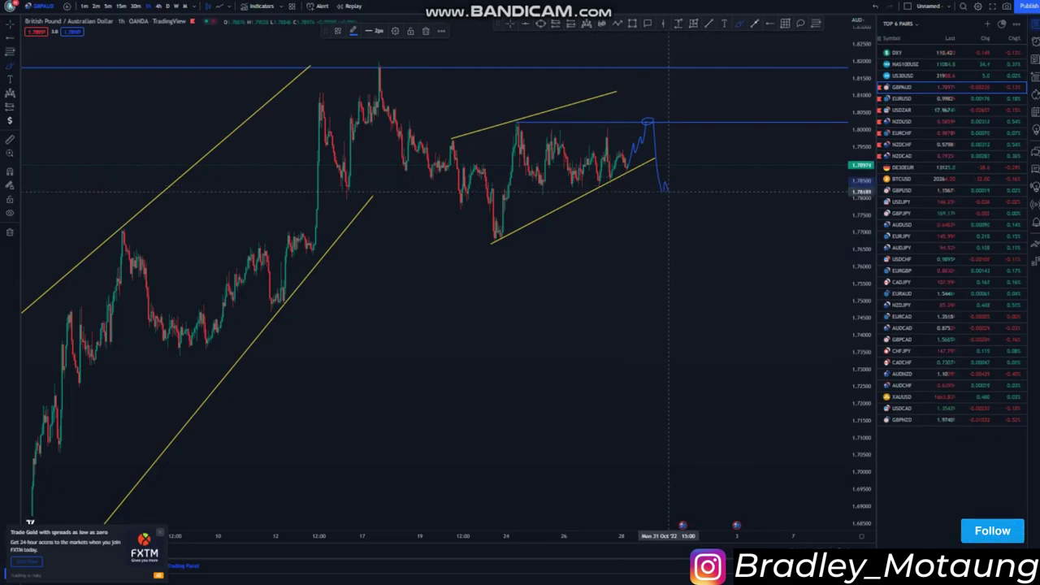
mouse_move(670, 192)
left_mouse_down()
mouse_move(674, 173)
mouse_move(685, 177)
left_mouse_up()
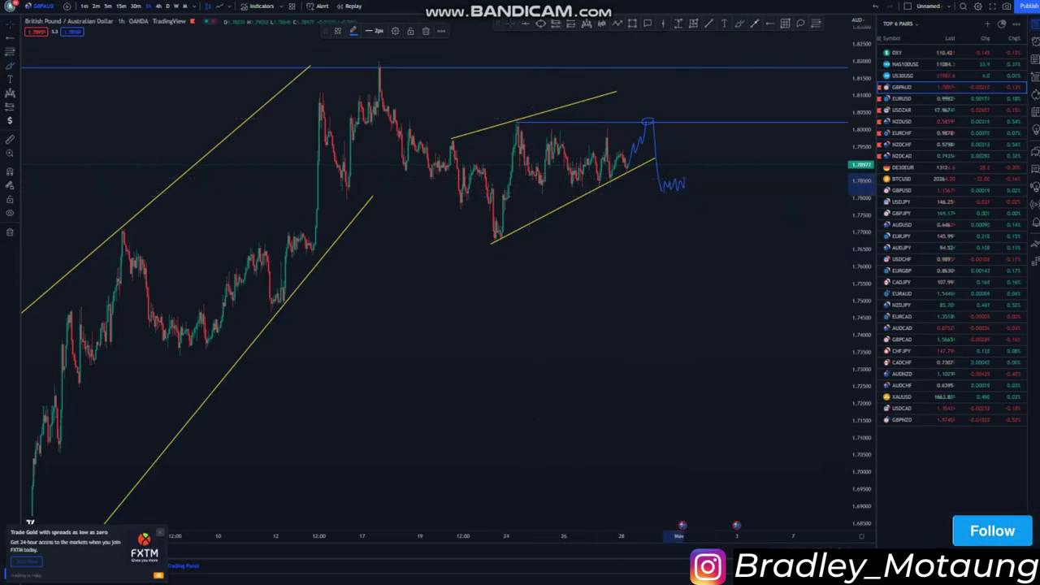
- Place a short position at about 1.780 on 1 November below the sketched consolidation, with the stop at about 1.789
left_click(556, 23)
left_click(681, 197)
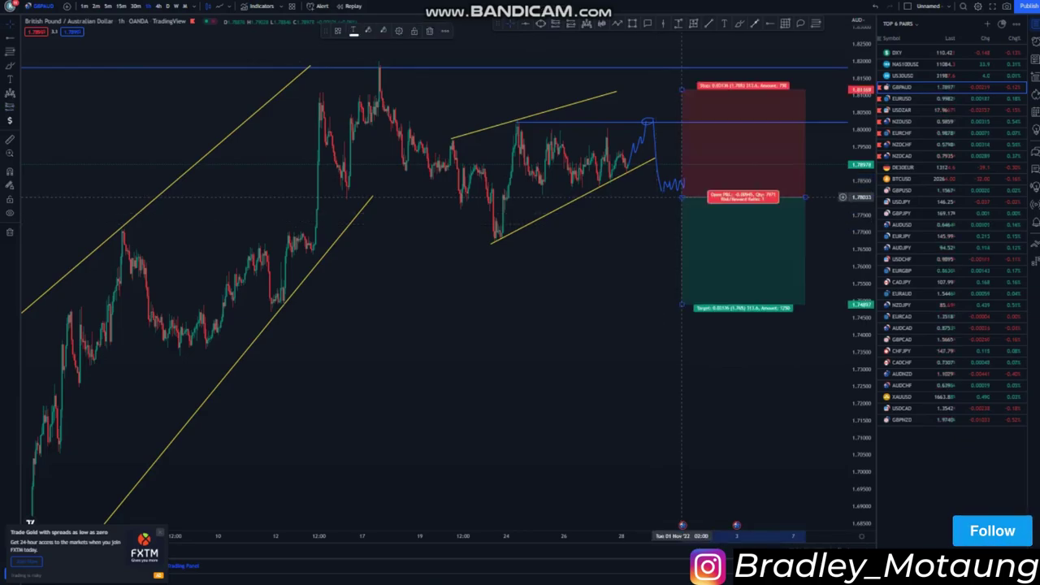
left_click_drag(681, 89, 689, 188)
- Enclose the sketched sideways zigzag with short trend lines along its lower and upper edges
left_click(661, 196)
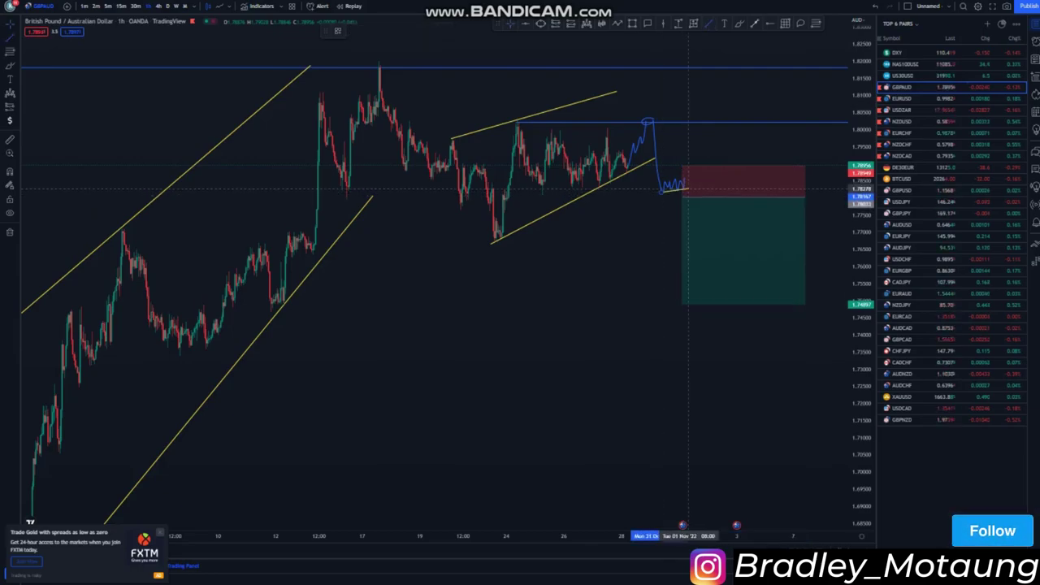
left_click(689, 189)
left_click(712, 95)
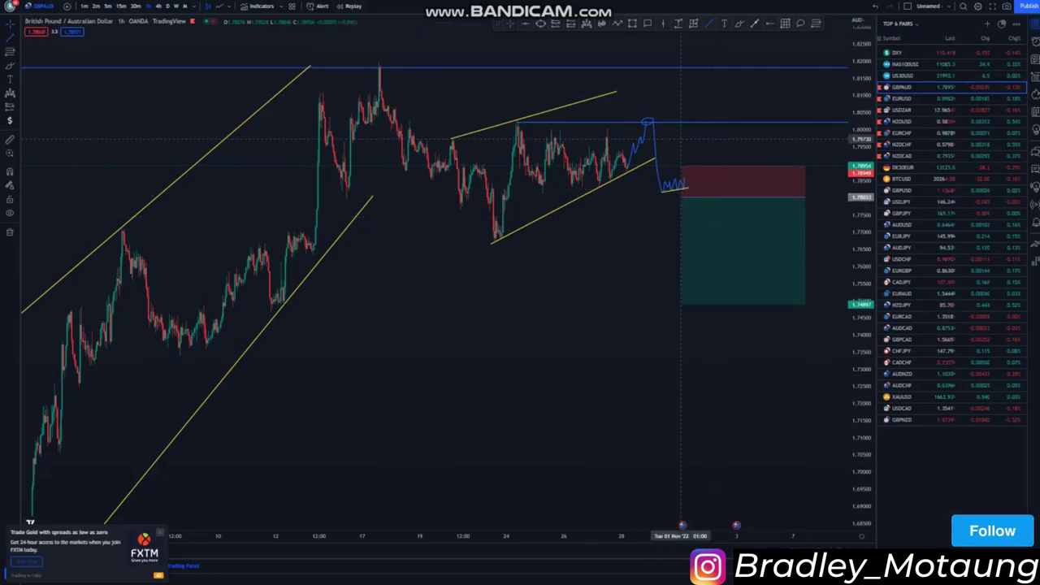
left_click(661, 180)
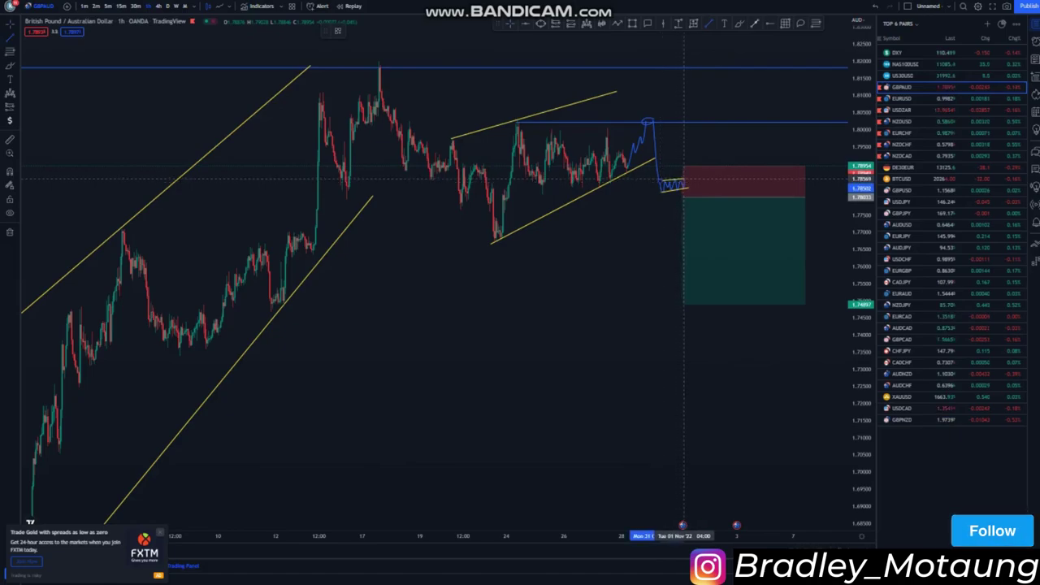
left_click(683, 179)
- Extend the late-October upper trend line to about 1.812 on 28 October and mark its touches at the 20 and 24 October highs
left_click_drag(645, 232, 634, 252)
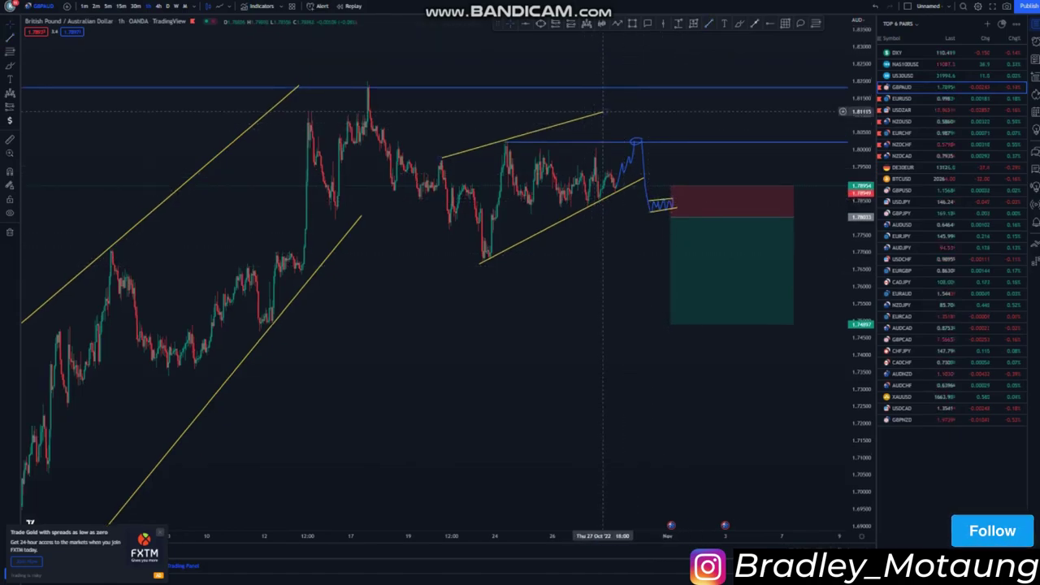
left_click_drag(602, 112, 630, 107)
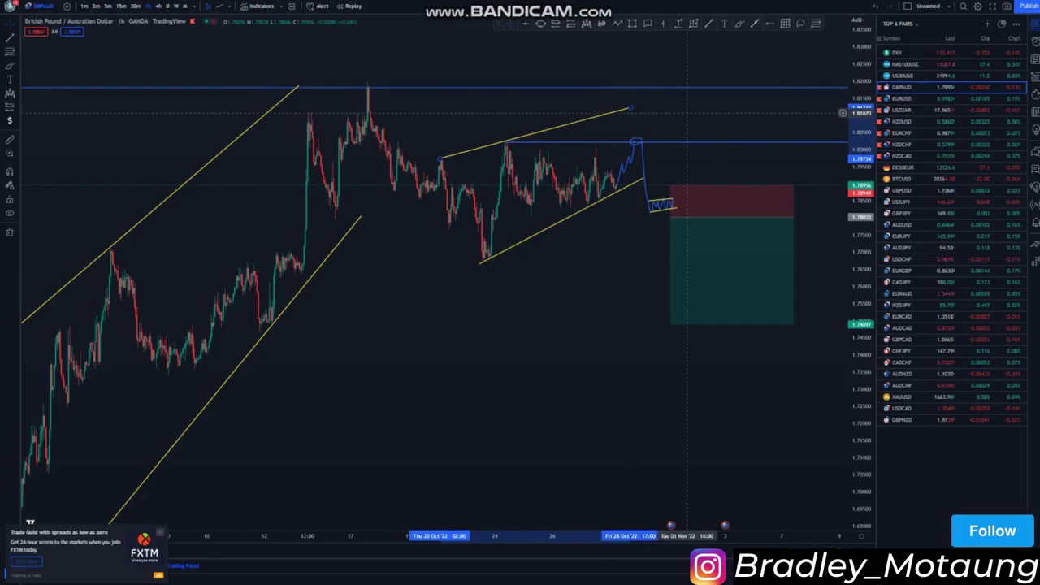
left_click(688, 114)
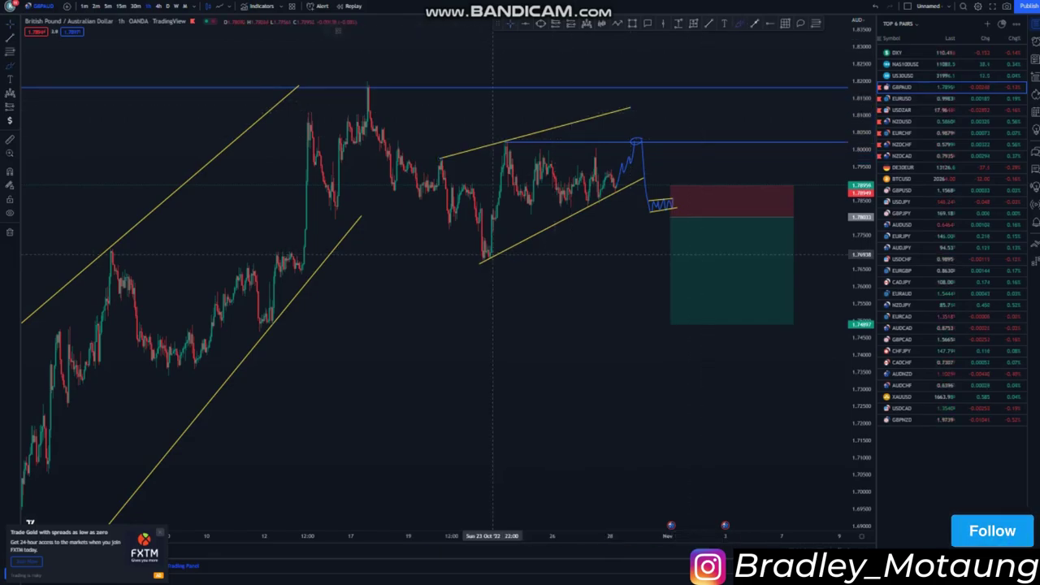
left_click_drag(440, 156, 451, 162)
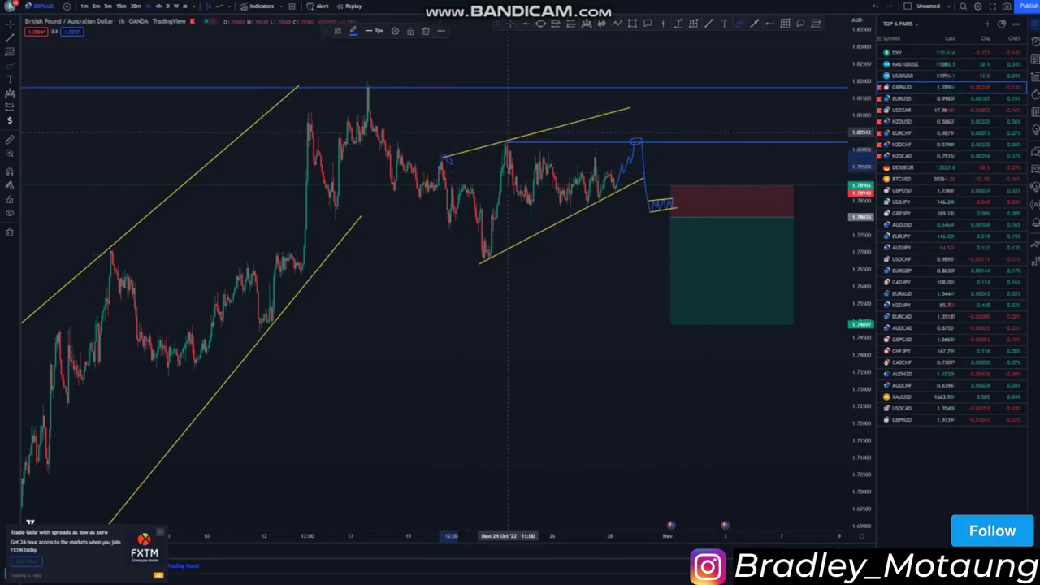
left_click_drag(508, 133, 510, 136)
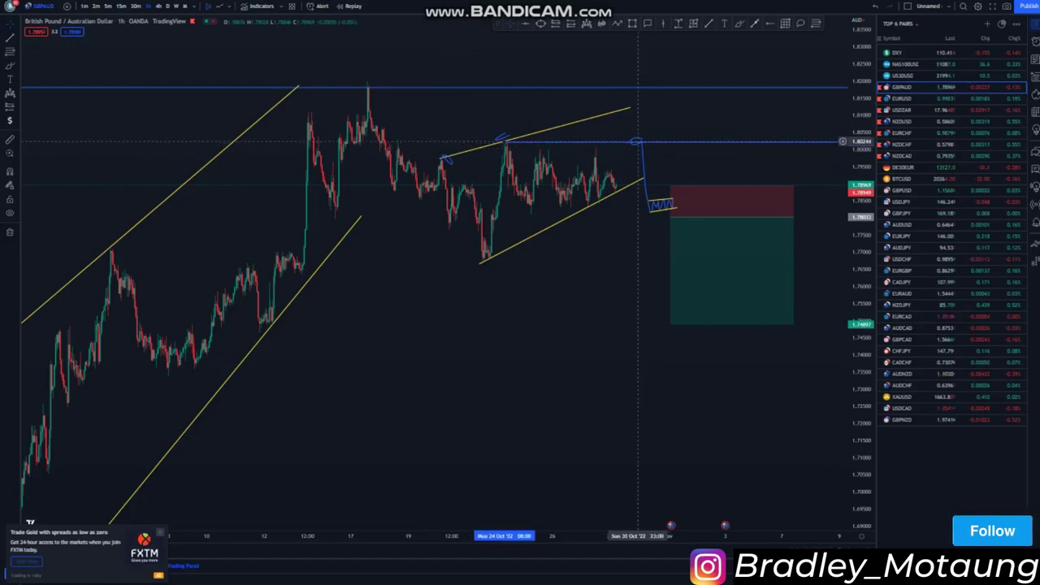
- Replace the 24 October ray and its circled touch with a brushed zigzag rise from the latest candle to the upper trend line
left_click(638, 141)
key("Delete")
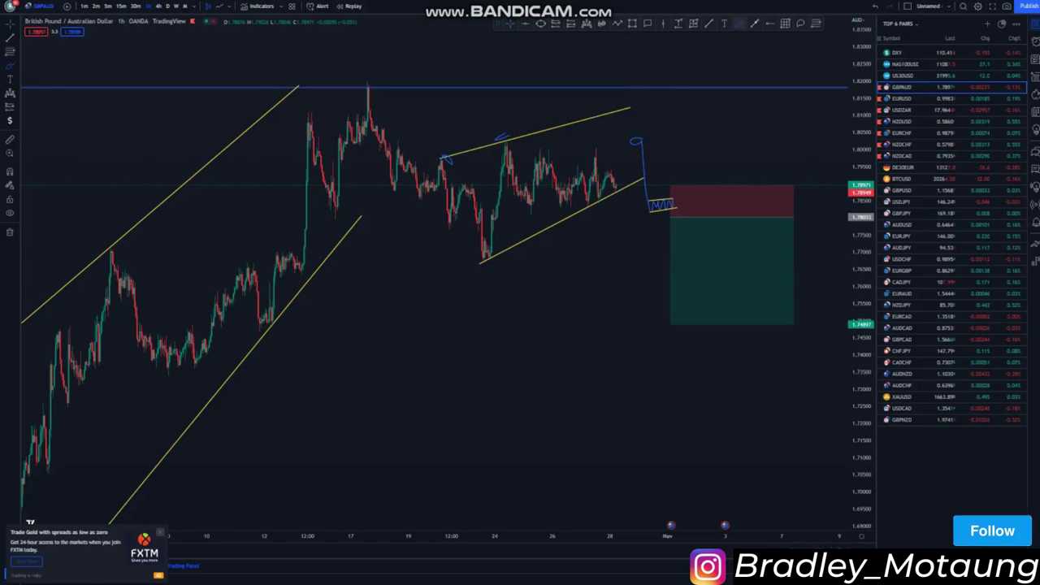
left_click_drag(615, 187, 628, 120)
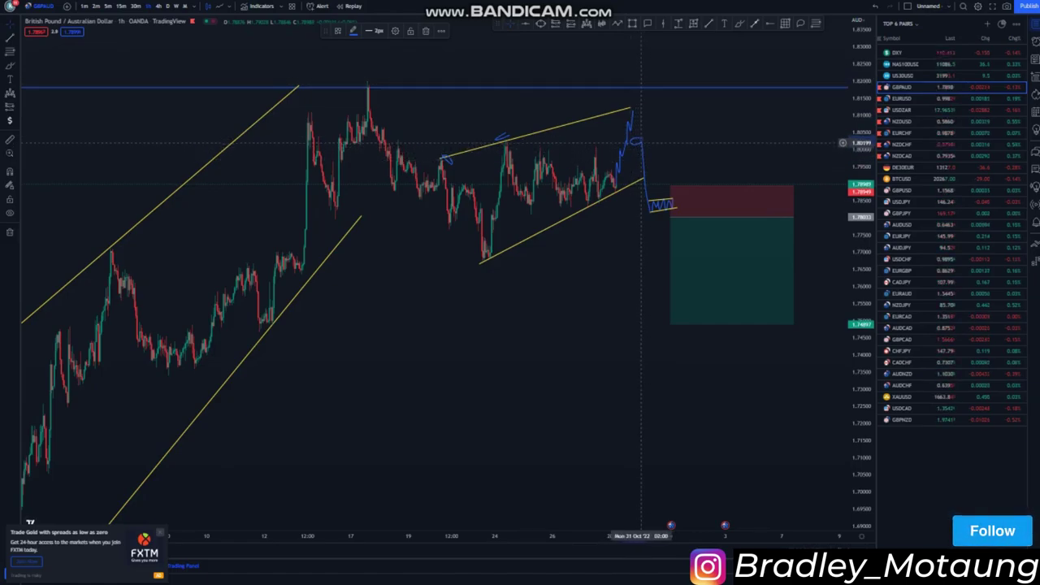
right_click(641, 142)
left_click(667, 245)
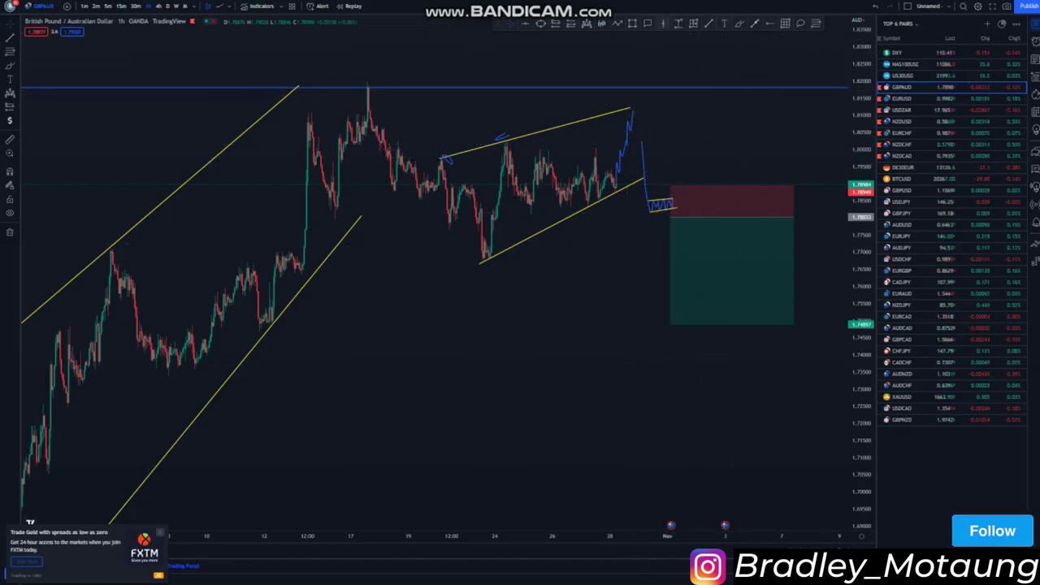
- Move the short position's entry to about 1.810 near the upper trend line and set its stop at the horizontal resistance ray, about 1.818
mouse_move(704, 201)
left_click_drag(715, 219, 669, 117)
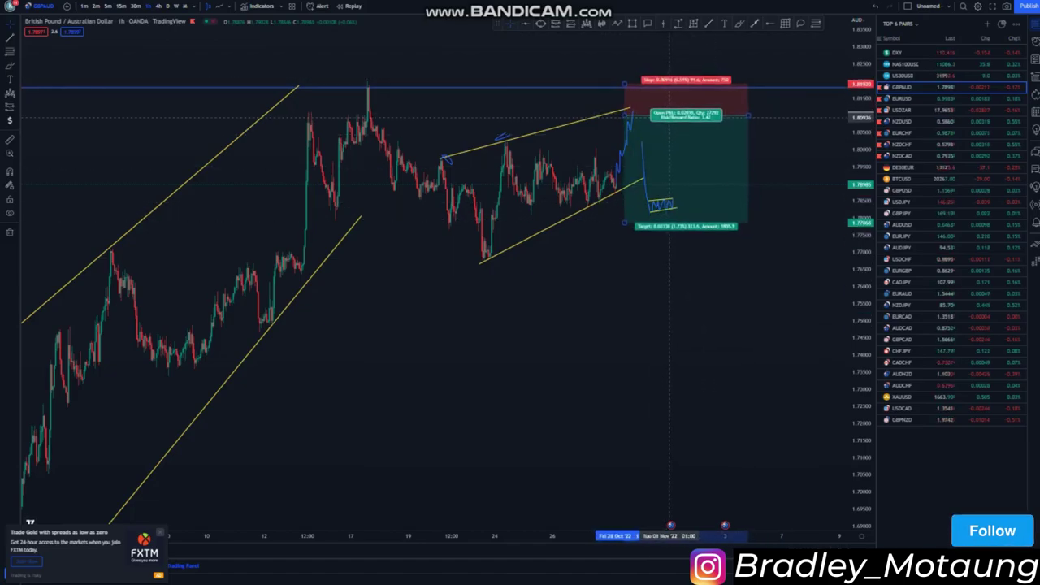
left_click_drag(625, 83, 625, 85)
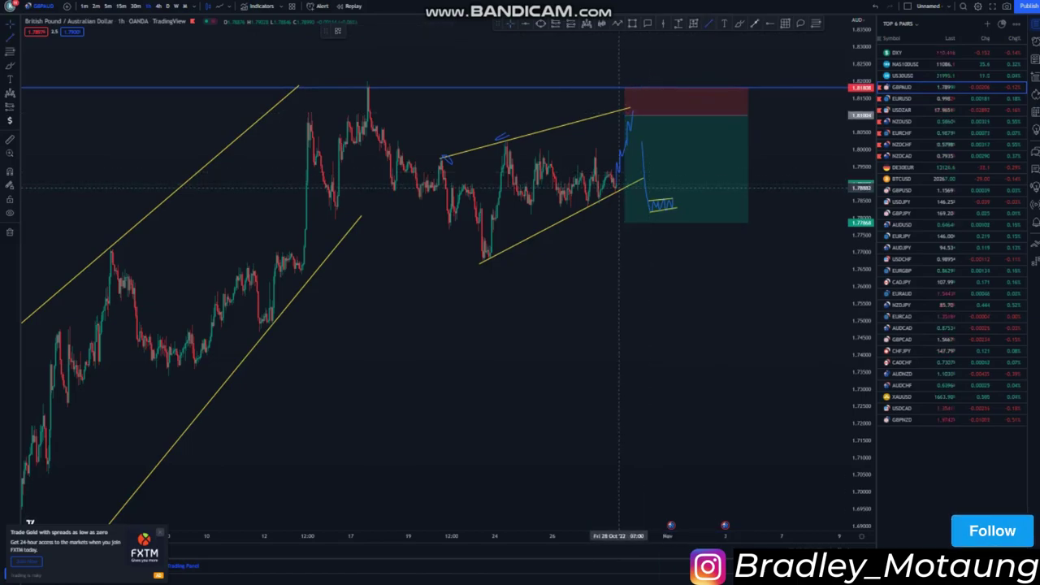
- Replace the brushed zigzag rise with a trend line from about 1.789 on 28 October to about 1.812, and delete the short position
left_click_drag(619, 187, 639, 114)
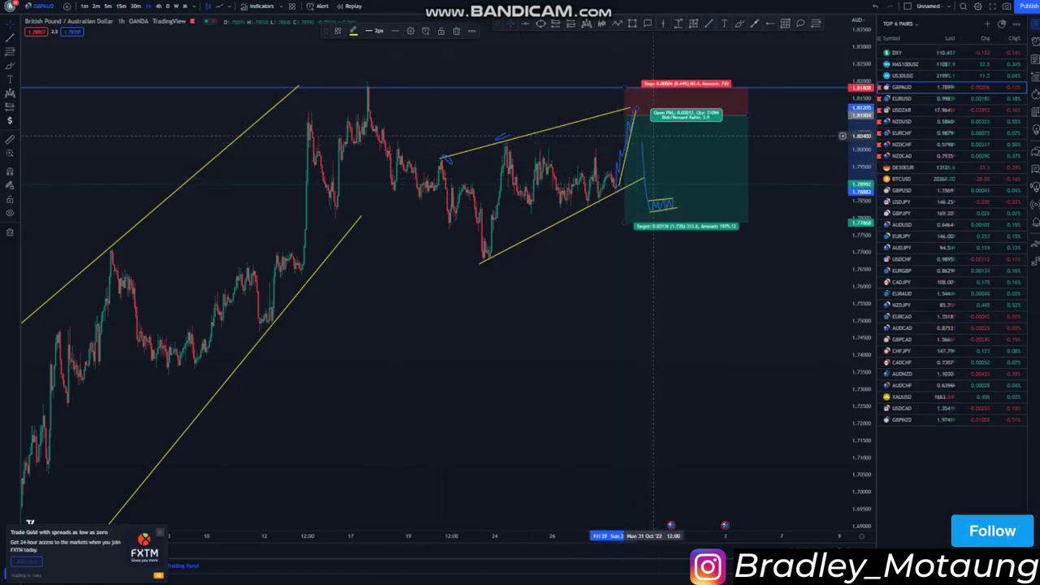
left_click(652, 136)
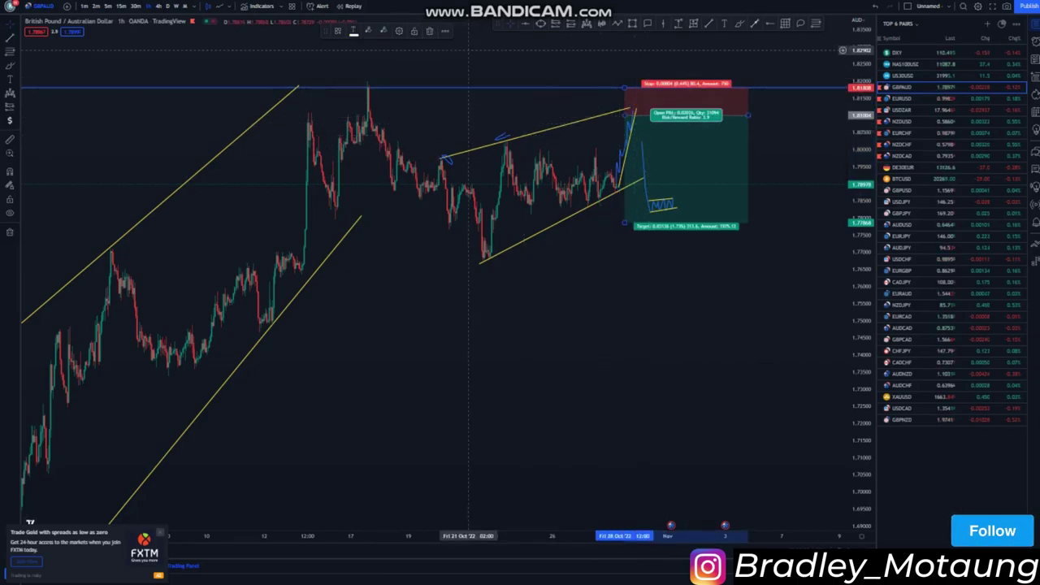
key("Delete")
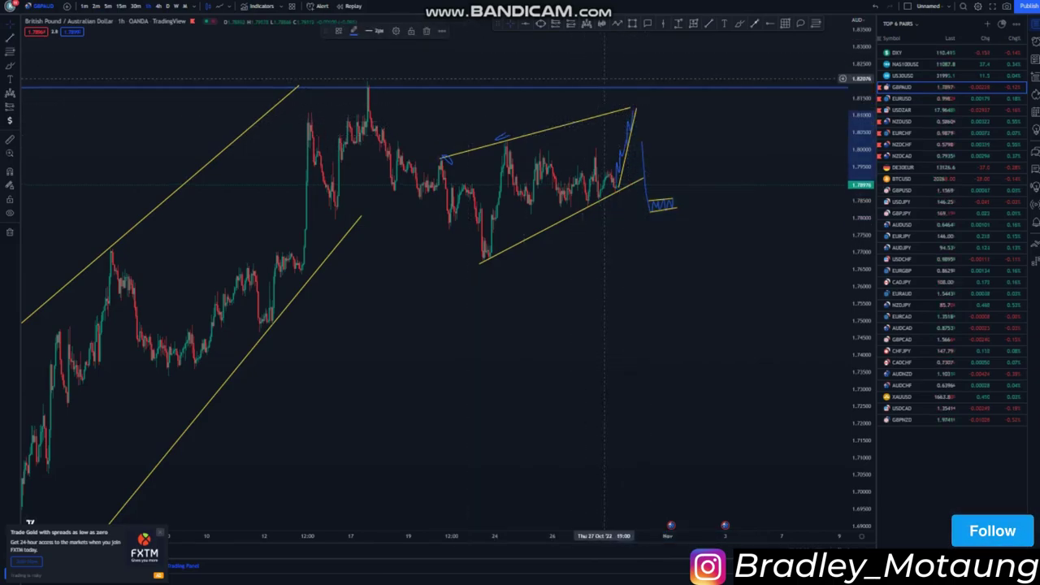
key("Delete")
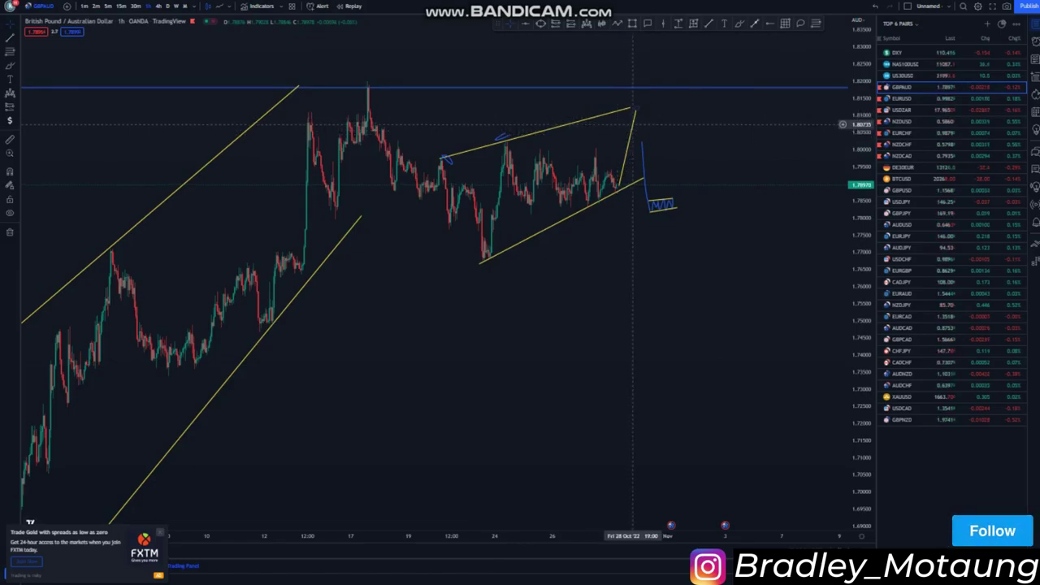
- Move the trend line projecting the rise on 28 October clear of the wedge, to about 3 November
left_click(633, 124)
left_click_drag(633, 123, 745, 136)
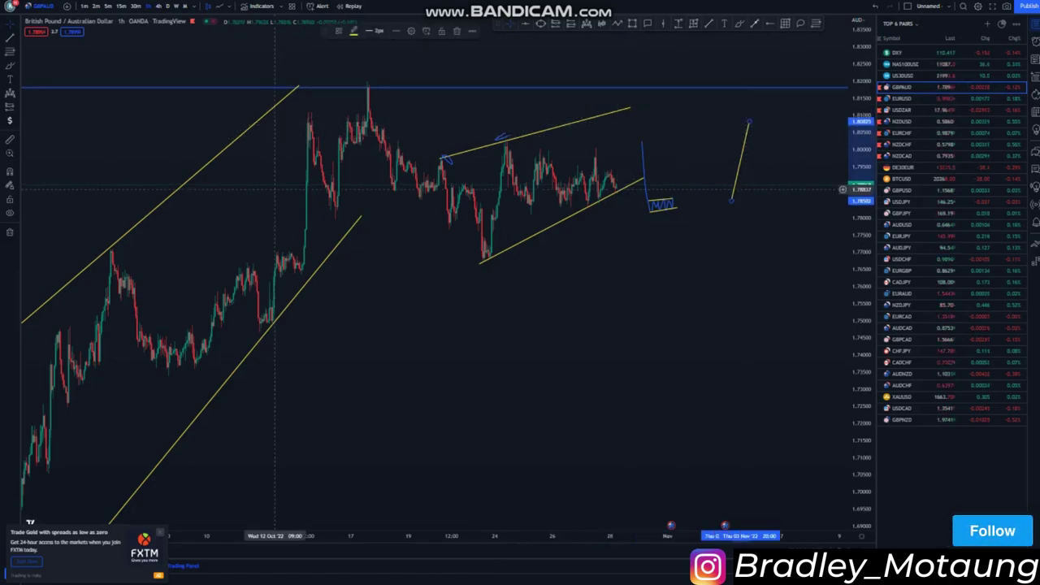
left_click_drag(486, 293, 496, 290)
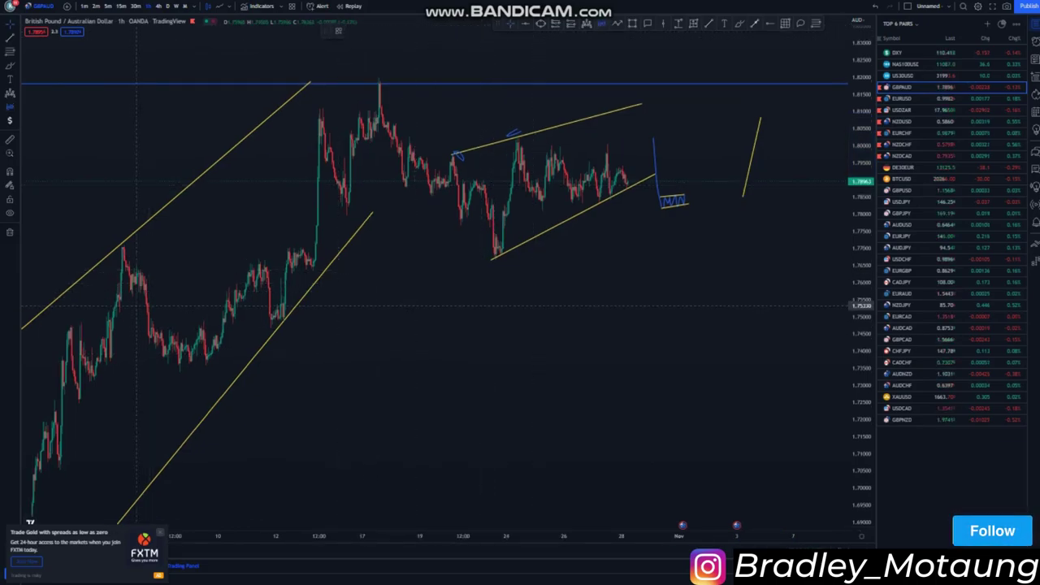
- Try to project the early-October peak as a bars pattern over the wedge's upper trend line and stretch it, and remove that pattern
left_click(100, 332)
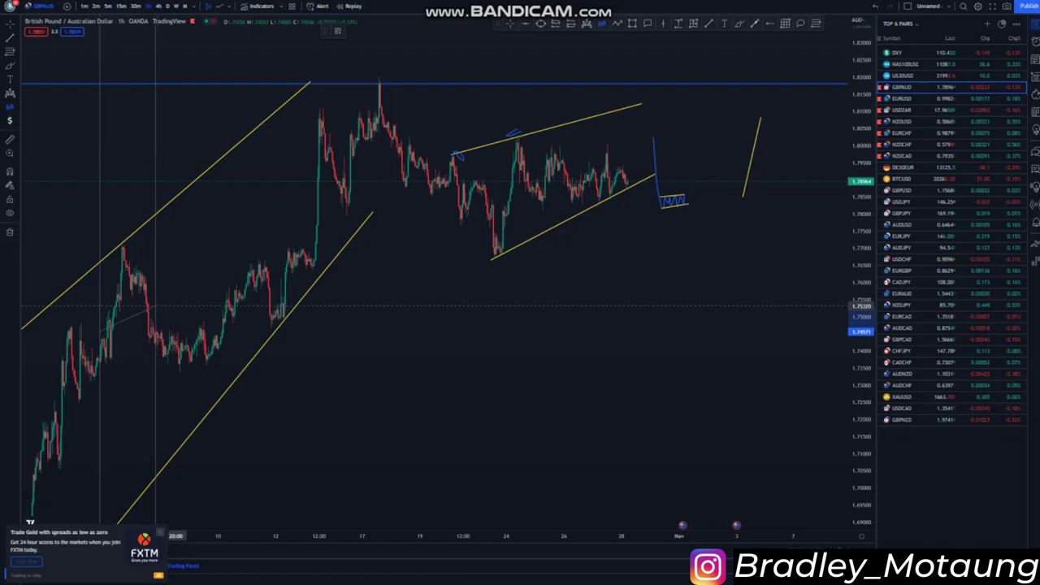
left_click(178, 308)
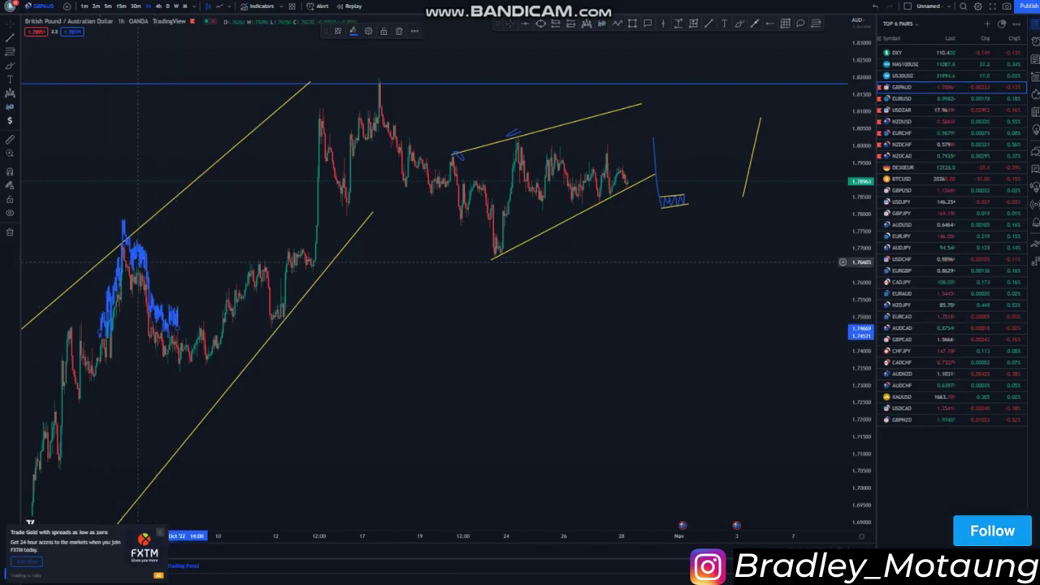
mouse_move(176, 257)
left_mouse_down()
mouse_move(508, 221)
mouse_move(619, 184)
mouse_move(623, 152)
mouse_move(638, 140)
left_mouse_up()
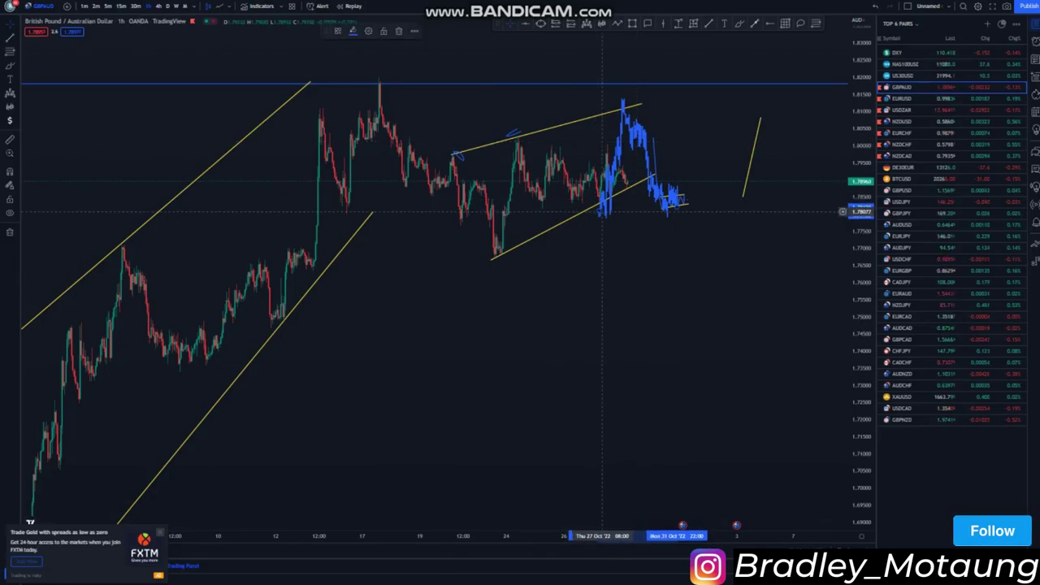
left_click_drag(602, 211, 683, 166)
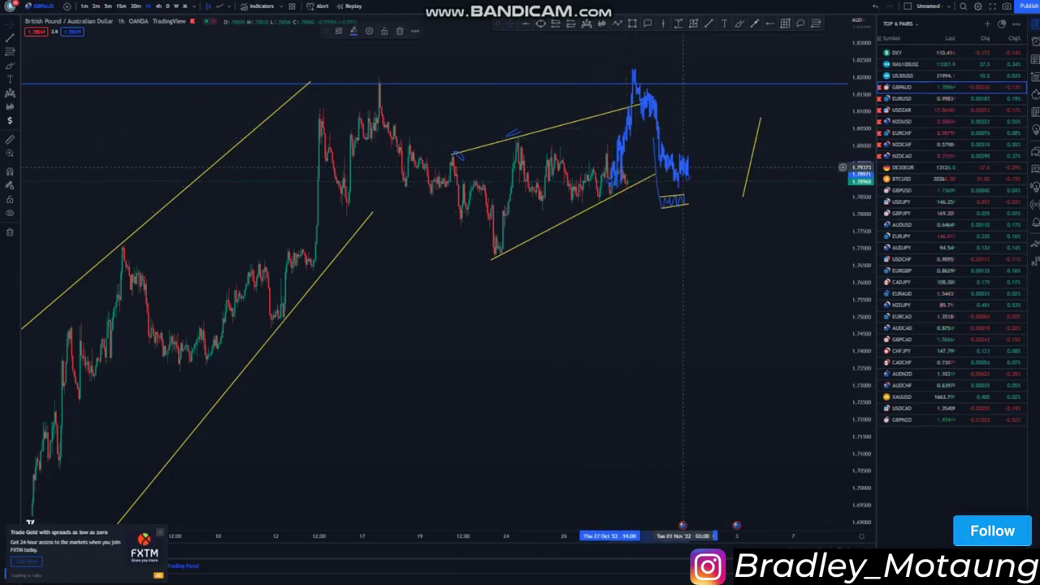
mouse_move(609, 181)
left_mouse_down()
mouse_move(613, 161)
mouse_move(606, 323)
left_mouse_up()
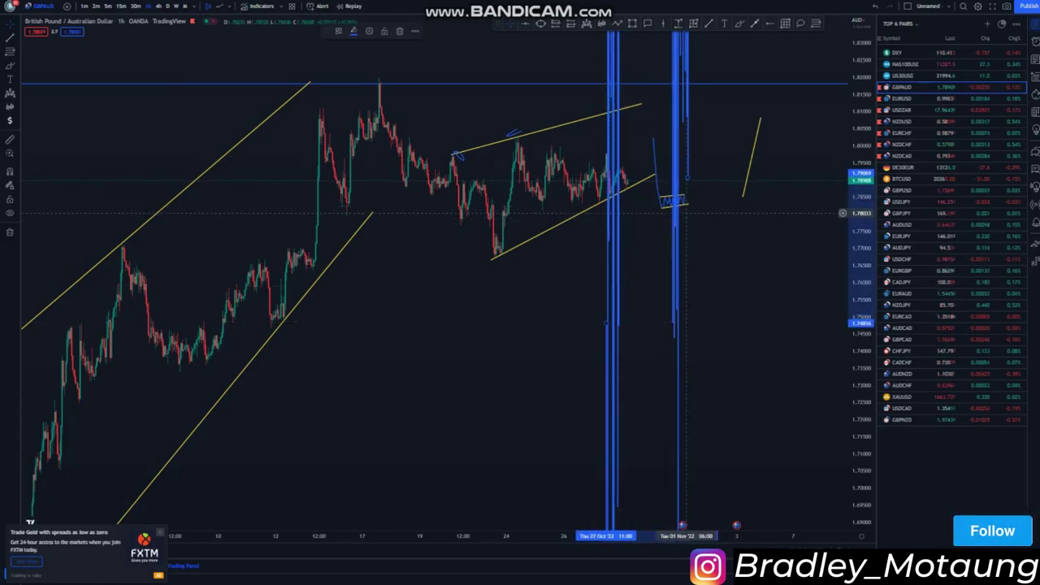
right_click(680, 86)
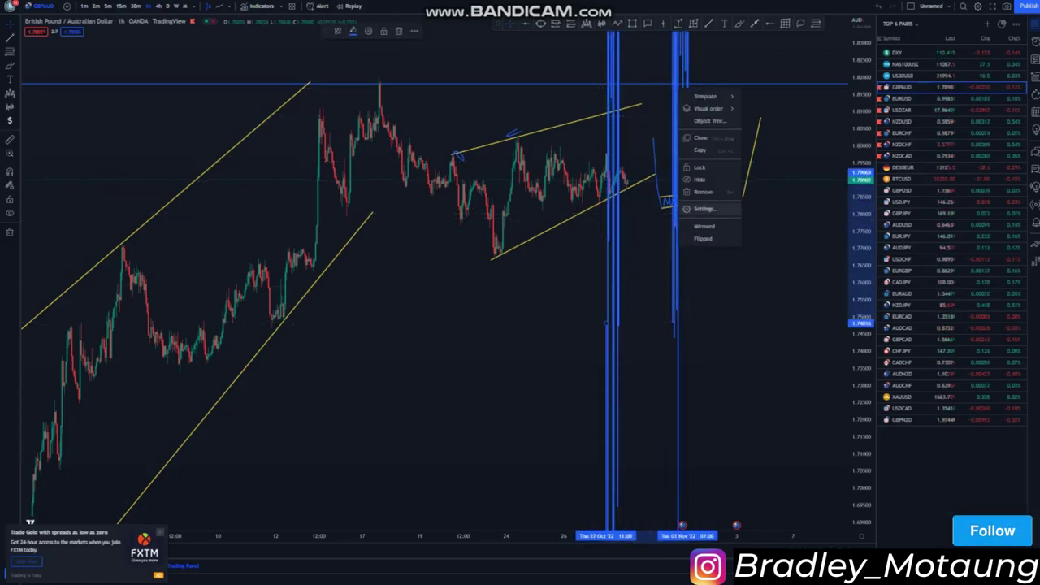
left_click(703, 191)
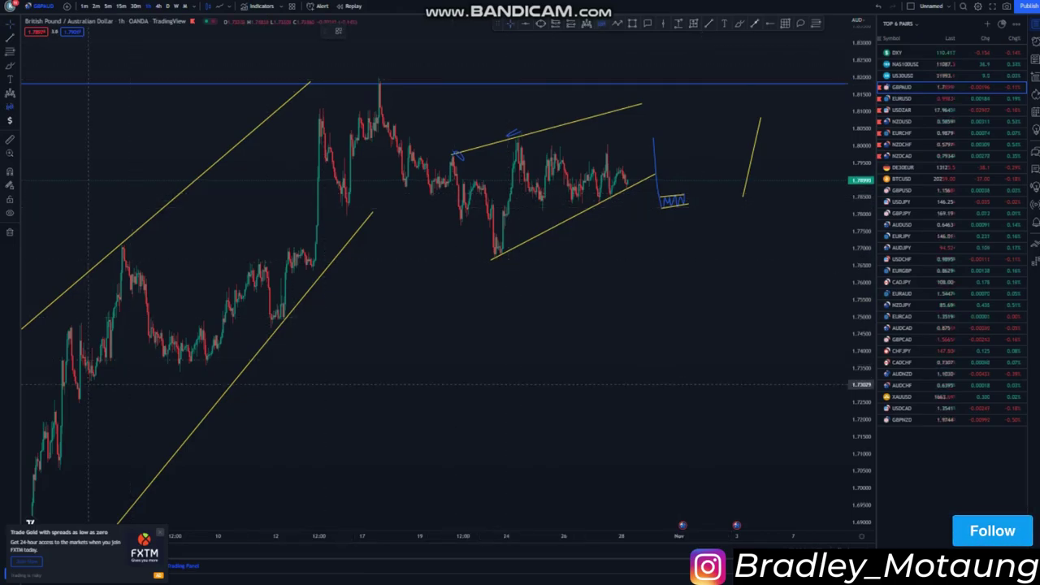
- Try a wider bars pattern of the October peak up to 7 October over the wedge, resize and flip it, and remove it
left_click(88, 331)
left_click(196, 318)
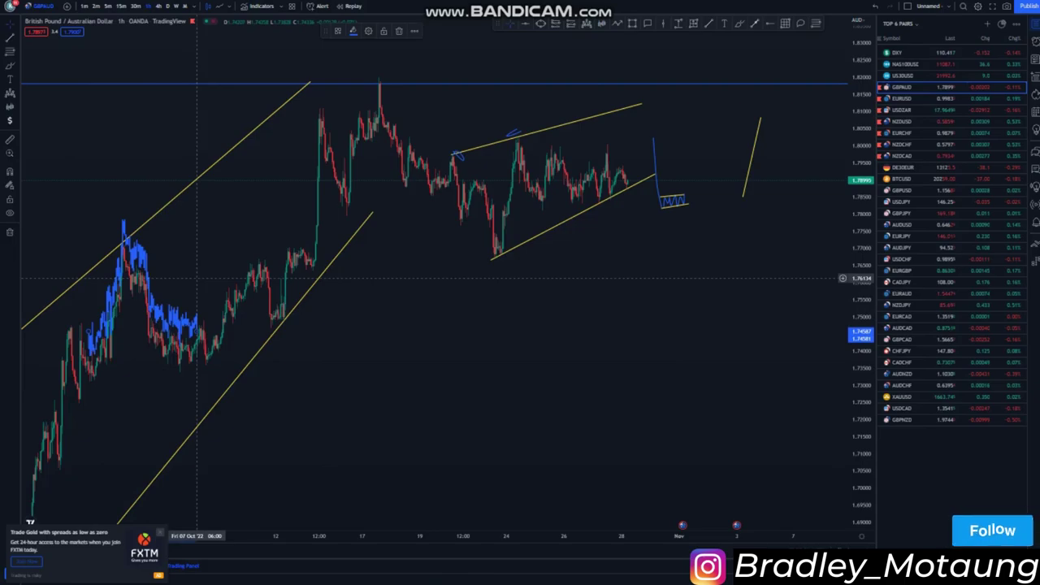
left_click_drag(133, 263, 630, 140)
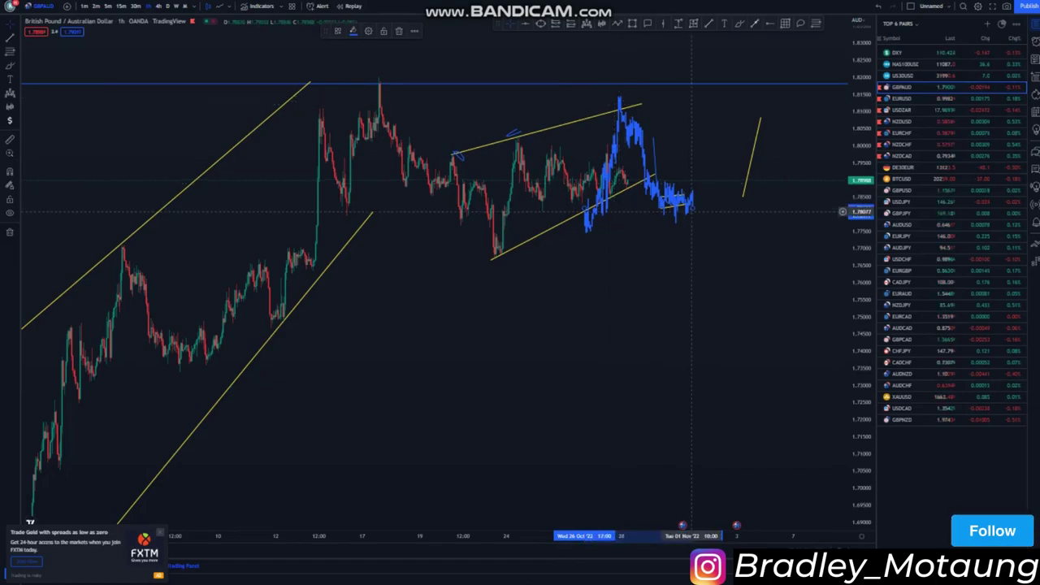
mouse_move(691, 208)
left_mouse_down()
mouse_move(683, 196)
mouse_move(687, 296)
mouse_move(688, 148)
left_mouse_up()
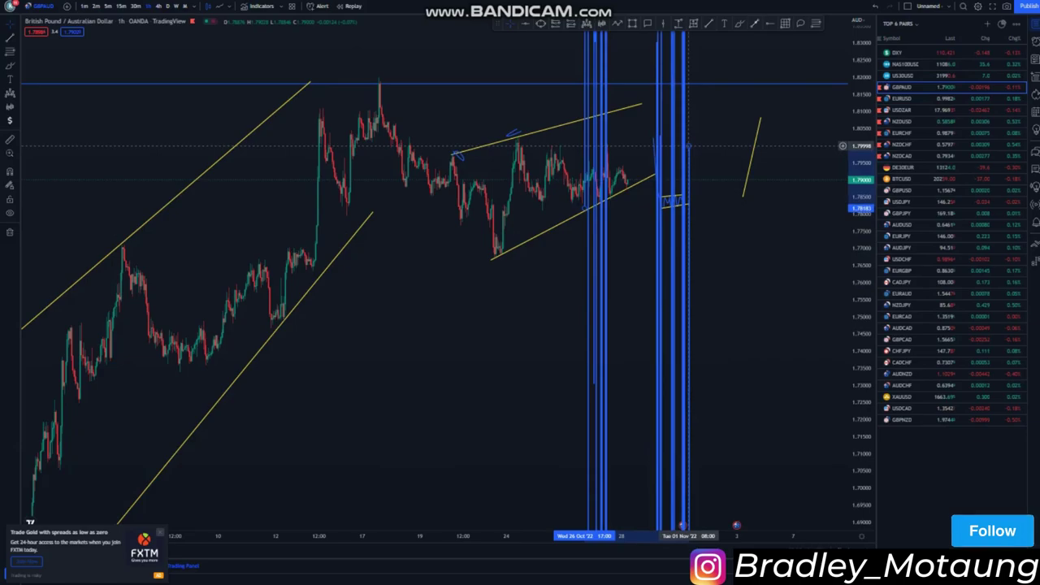
right_click(689, 147)
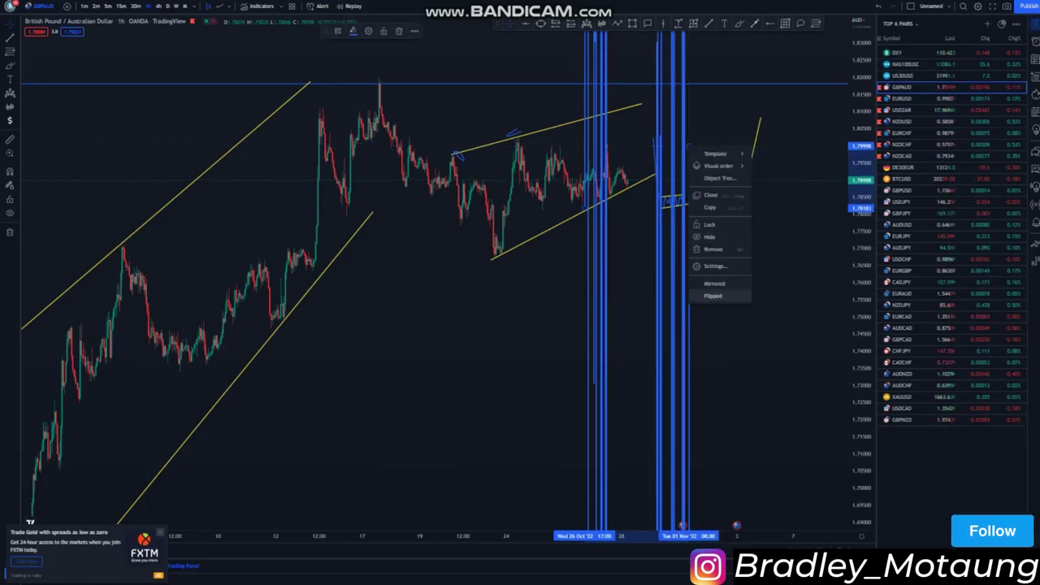
left_click(712, 296)
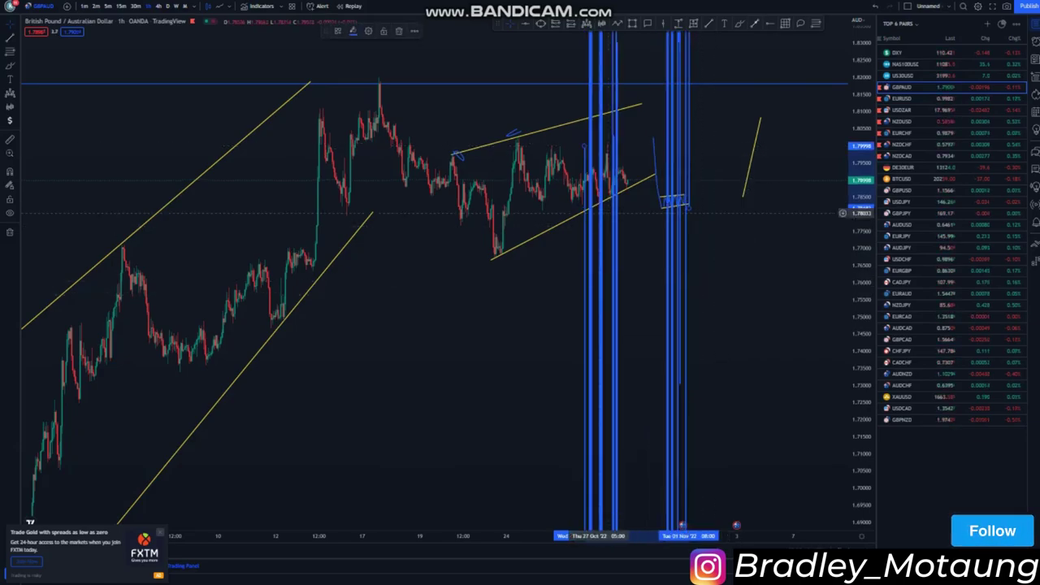
right_click(593, 164)
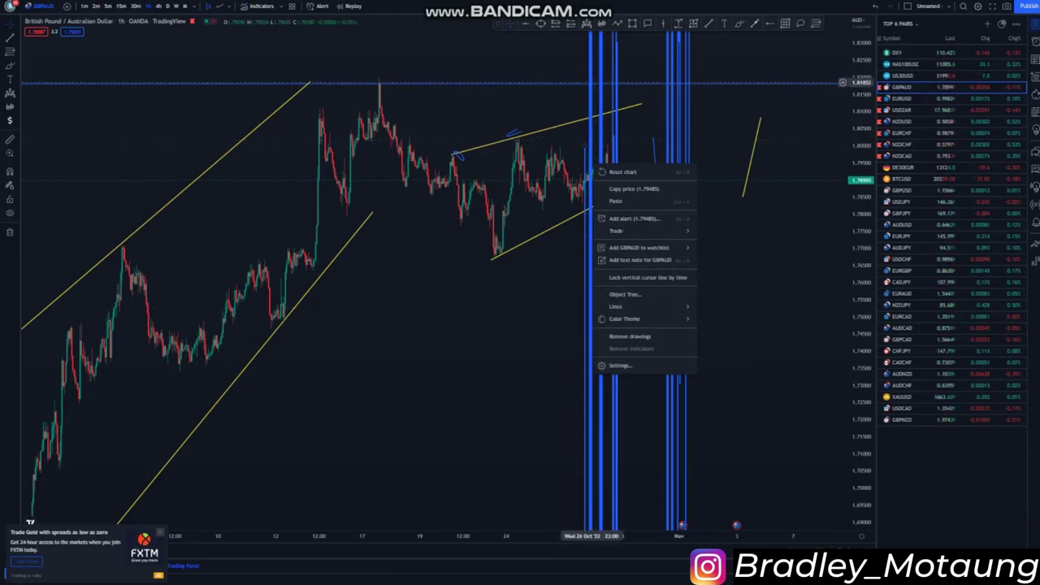
left_click(843, 79)
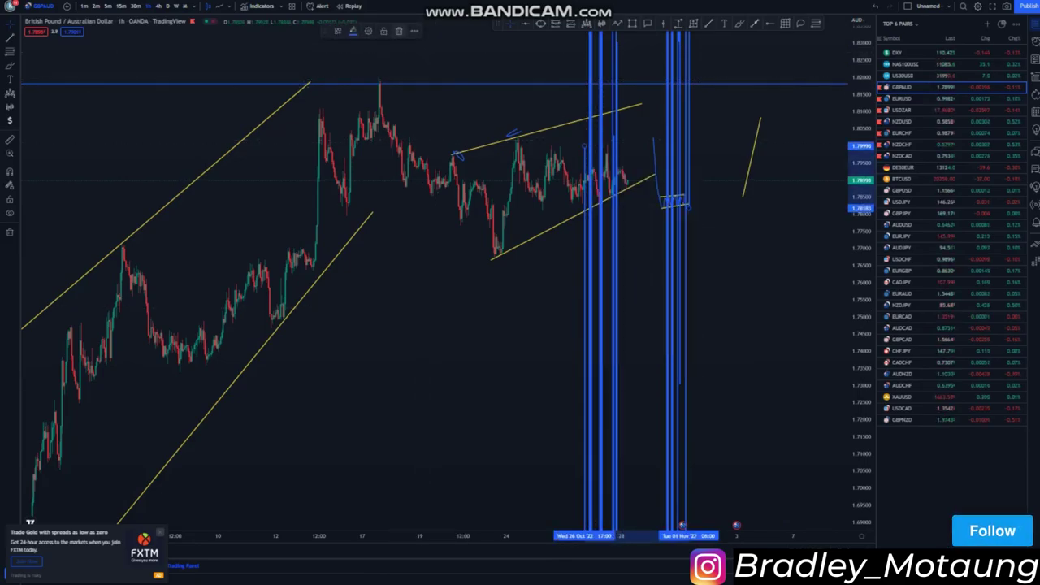
left_click(399, 31)
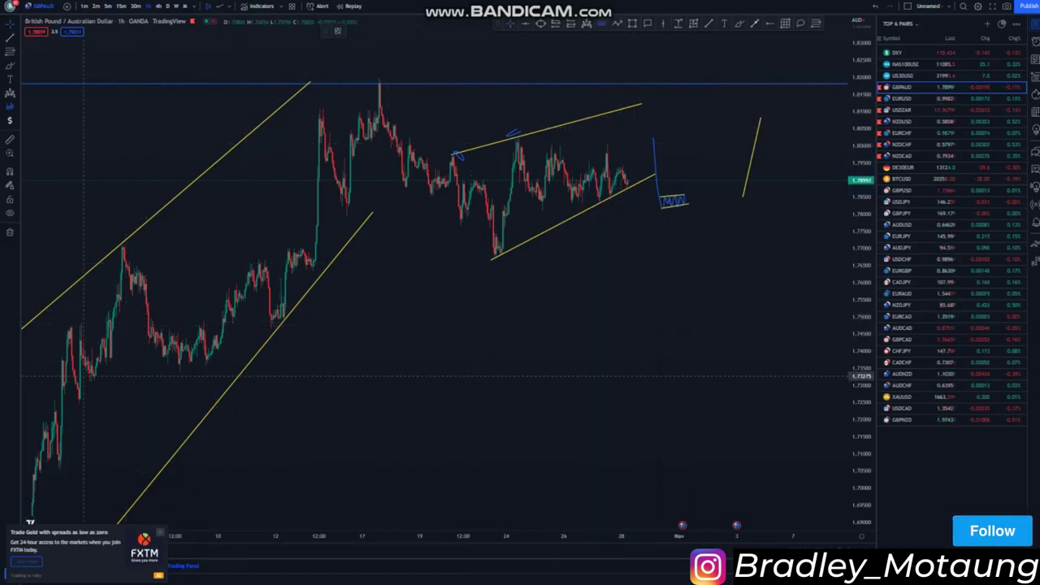
- Copy the early-October bars up to 10 October as a bars pattern peaking at the wedge's upper trend line, and return the rise trend line to 28 October
left_click(82, 297)
left_click(236, 279)
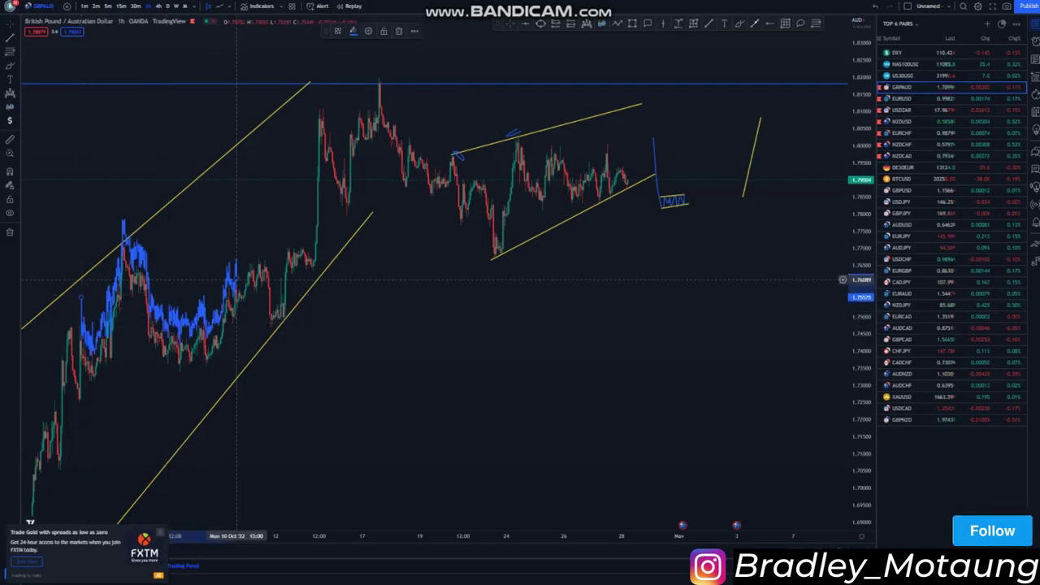
left_click_drag(129, 249, 641, 126)
left_click_drag(748, 153, 709, 153)
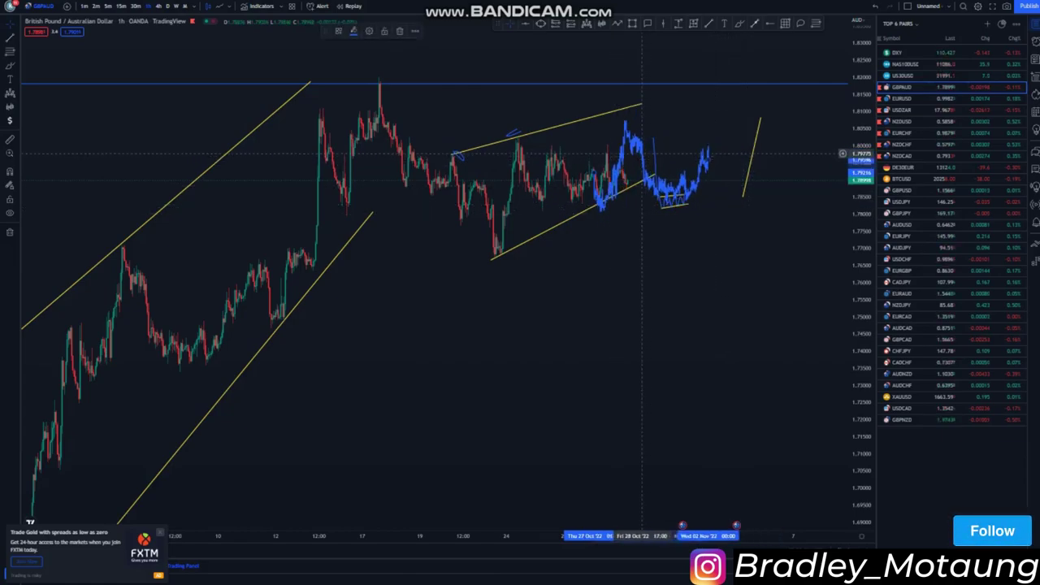
left_click_drag(634, 148, 642, 132)
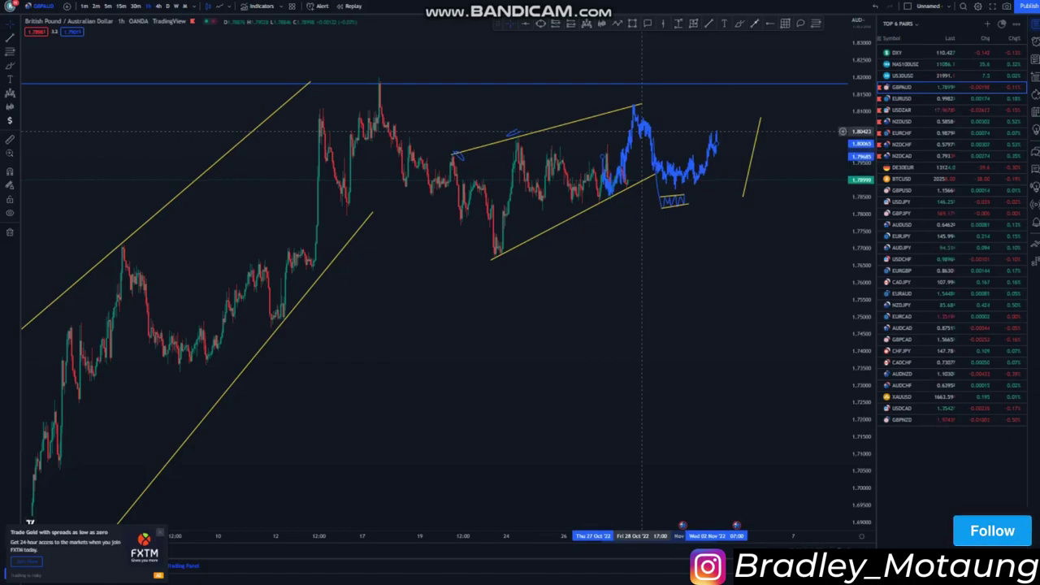
left_click_drag(756, 144, 634, 141)
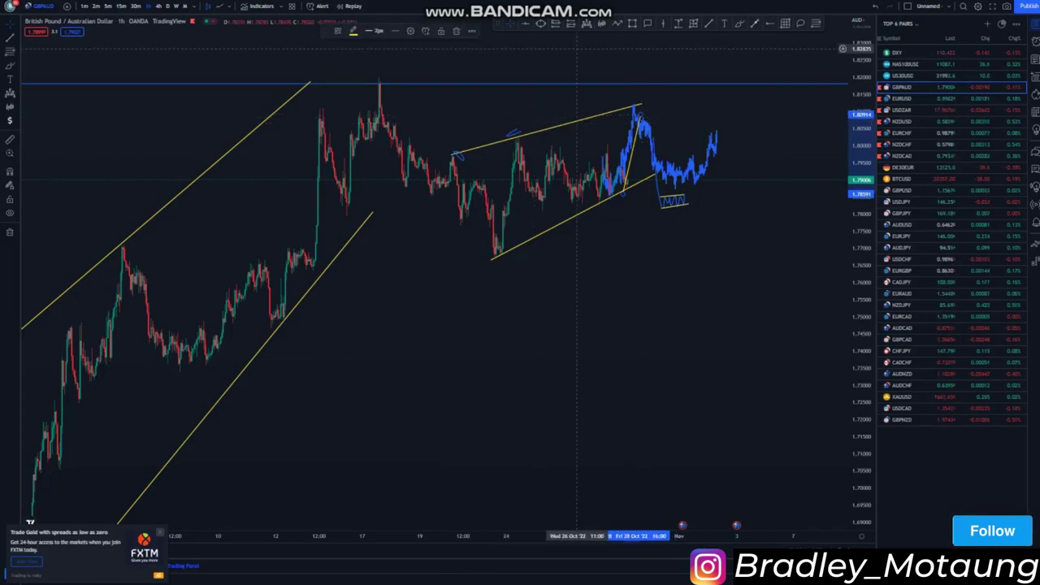
- Place a short position on 28 October with entry at 1.80378 and target at 1.77242, and set its stop to about 1.8145
left_click(642, 133)
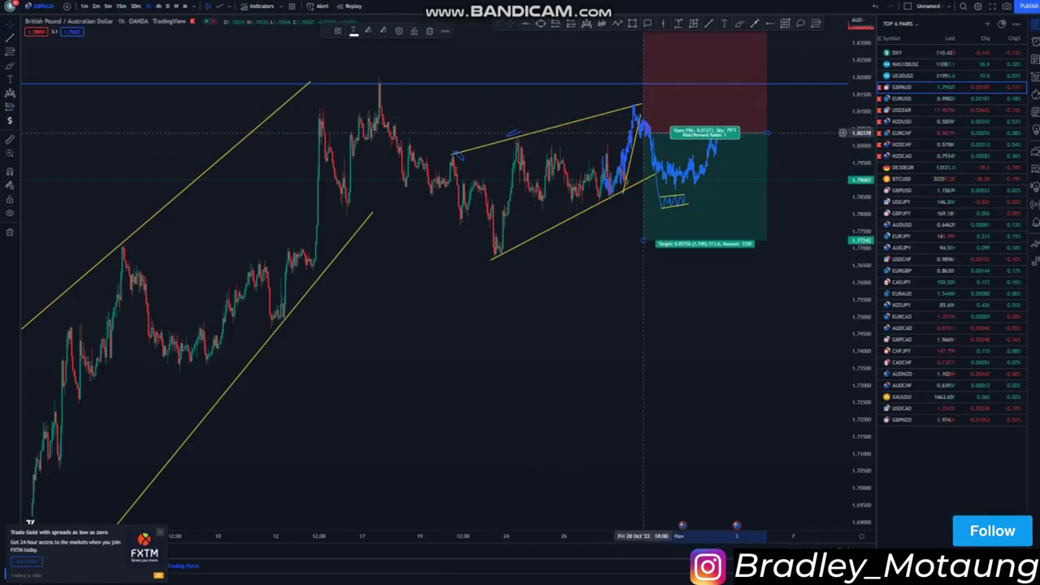
left_click(559, 156)
left_click_drag(558, 156, 548, 195)
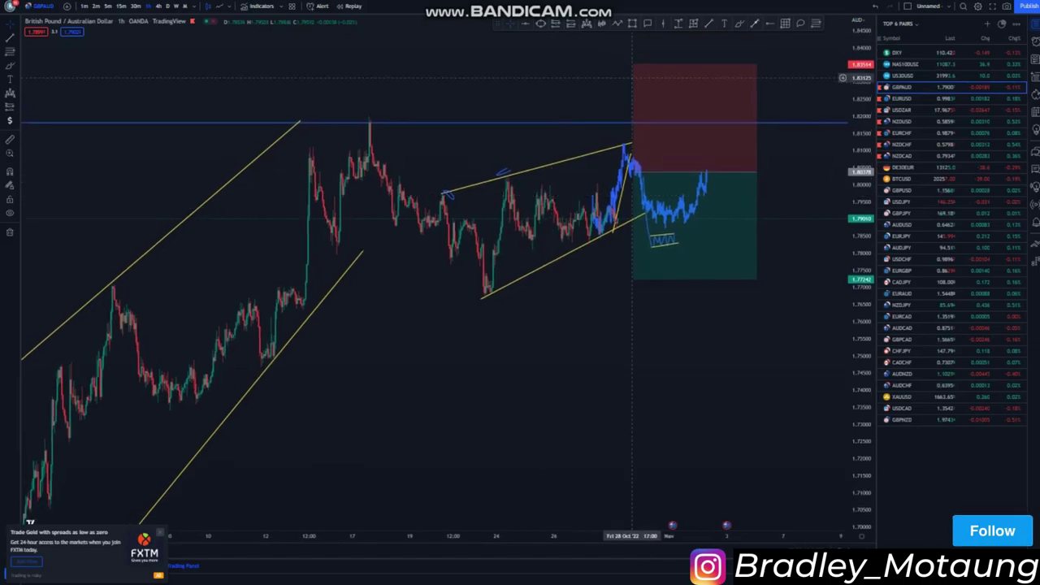
left_click_drag(633, 64, 633, 137)
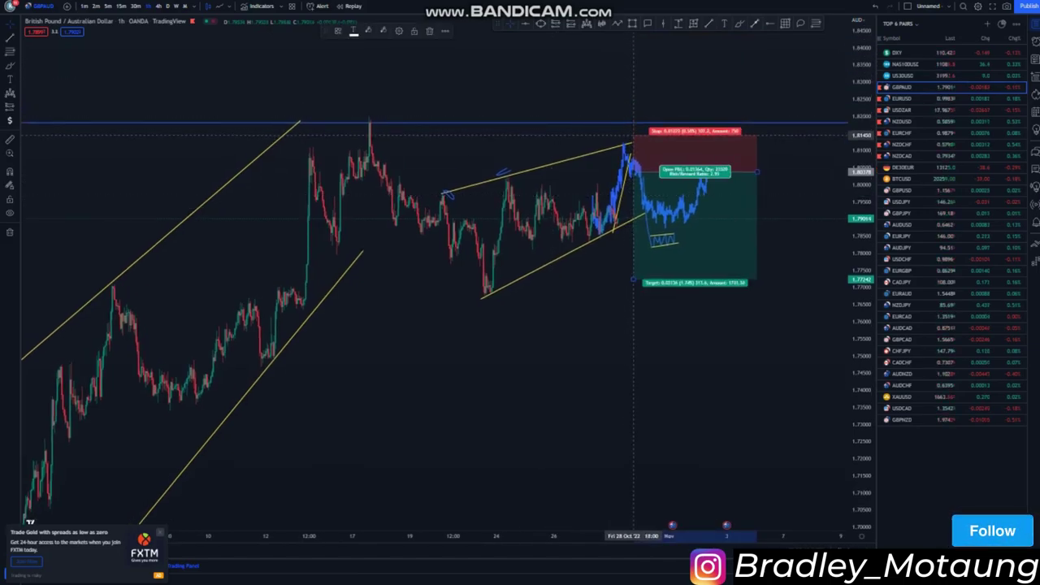
scroll(621, 352, "down", 3)
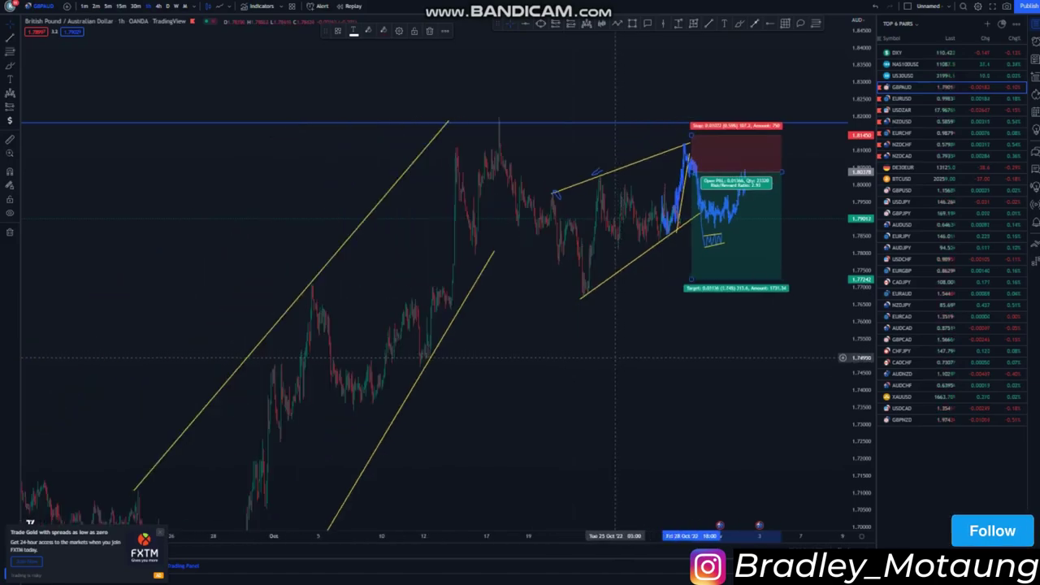